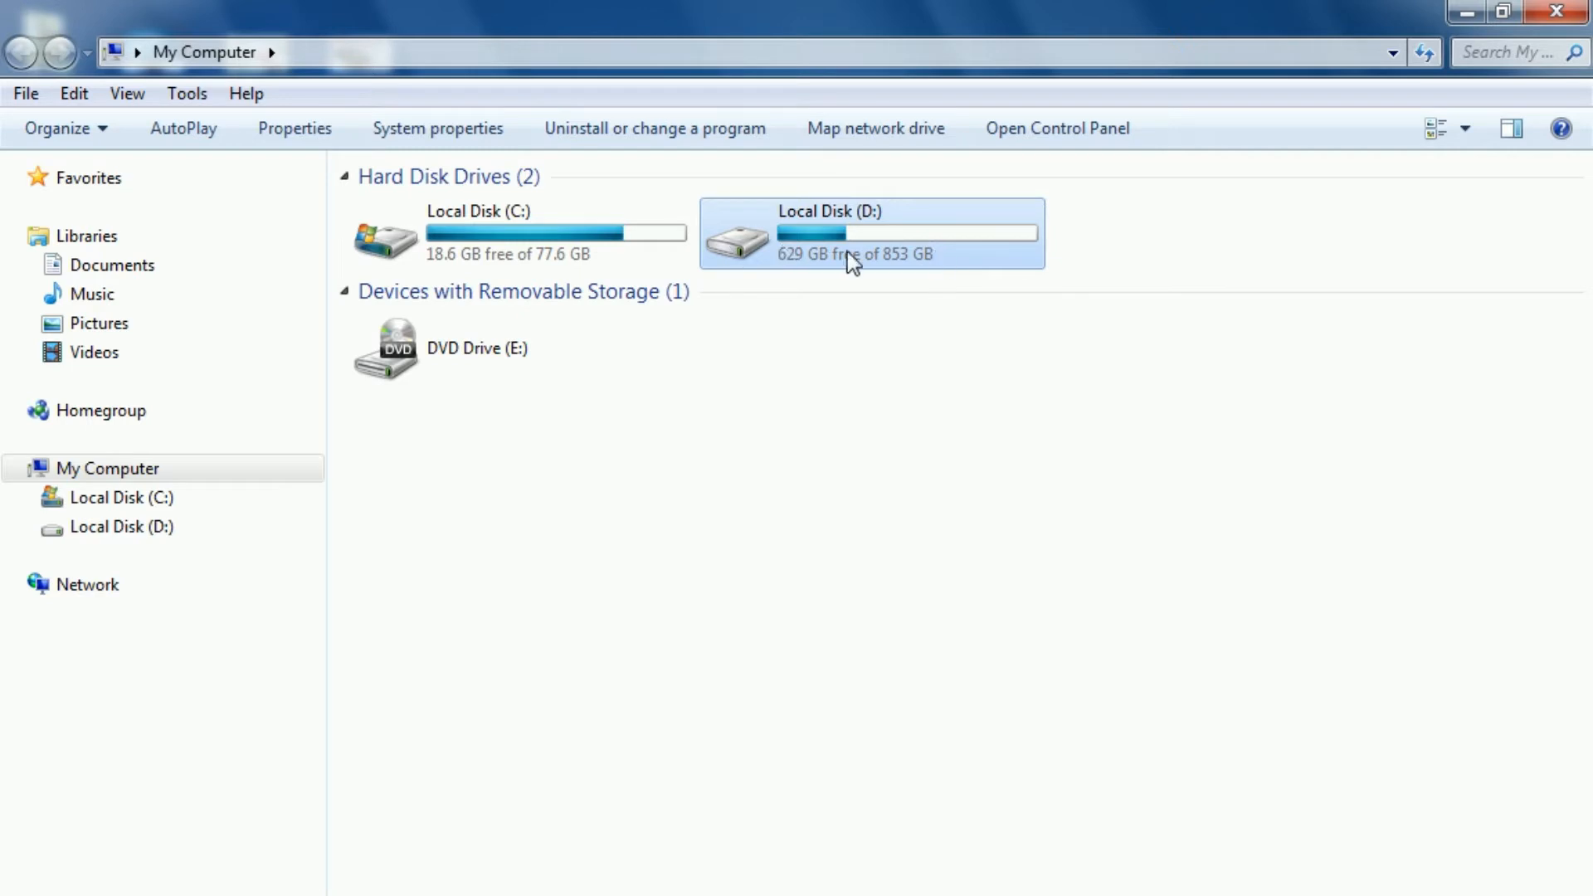
Step: Open Disk Management through the Manage console of My Computer
right_click(133, 470)
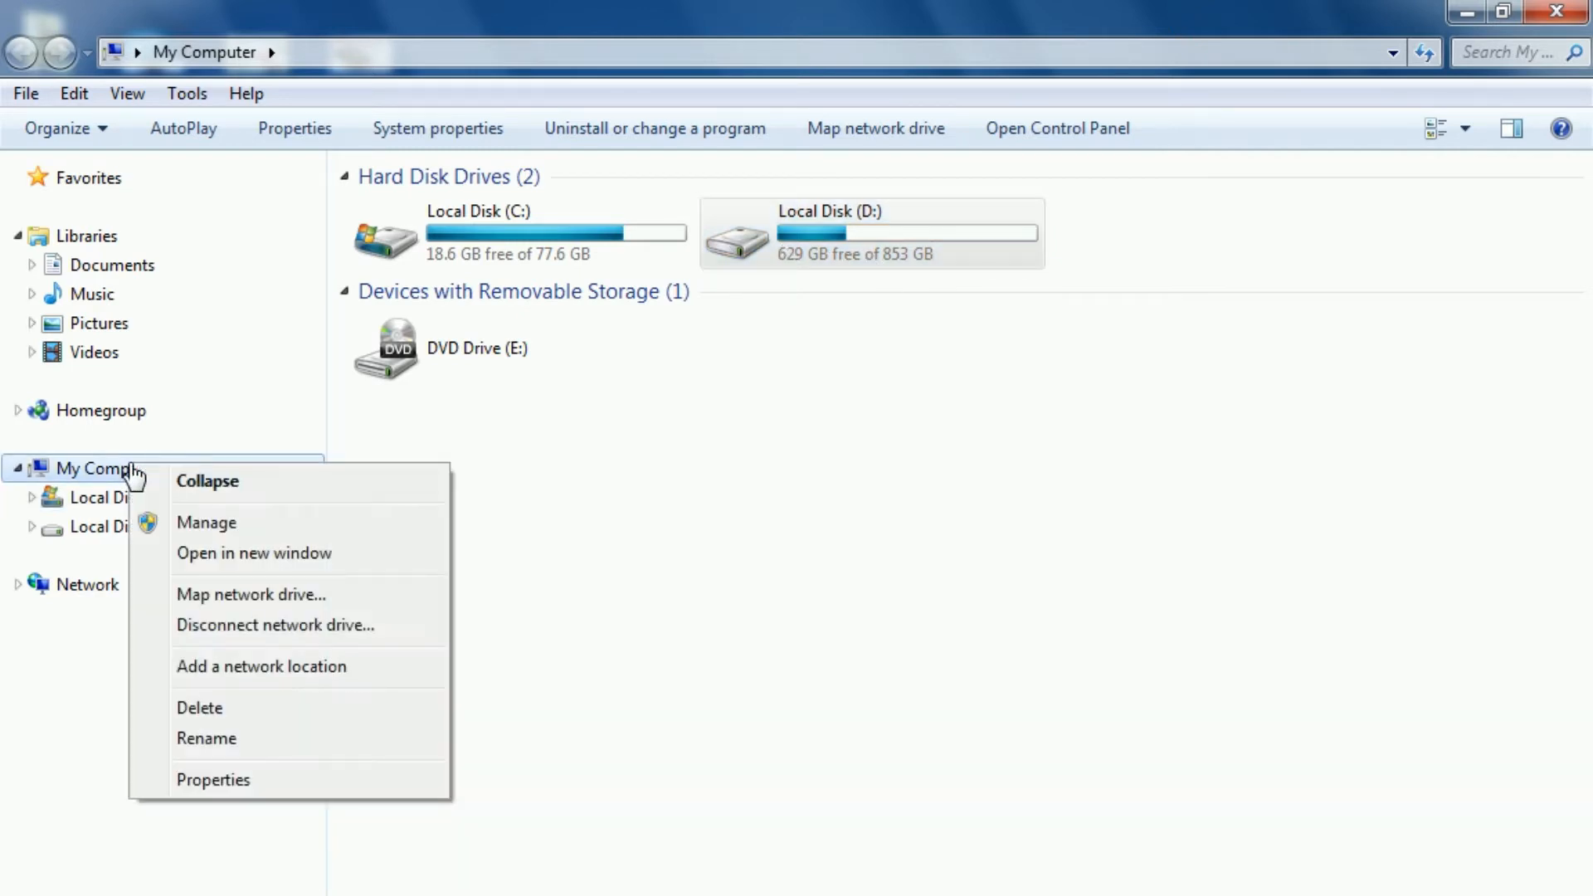
left_click(656, 480)
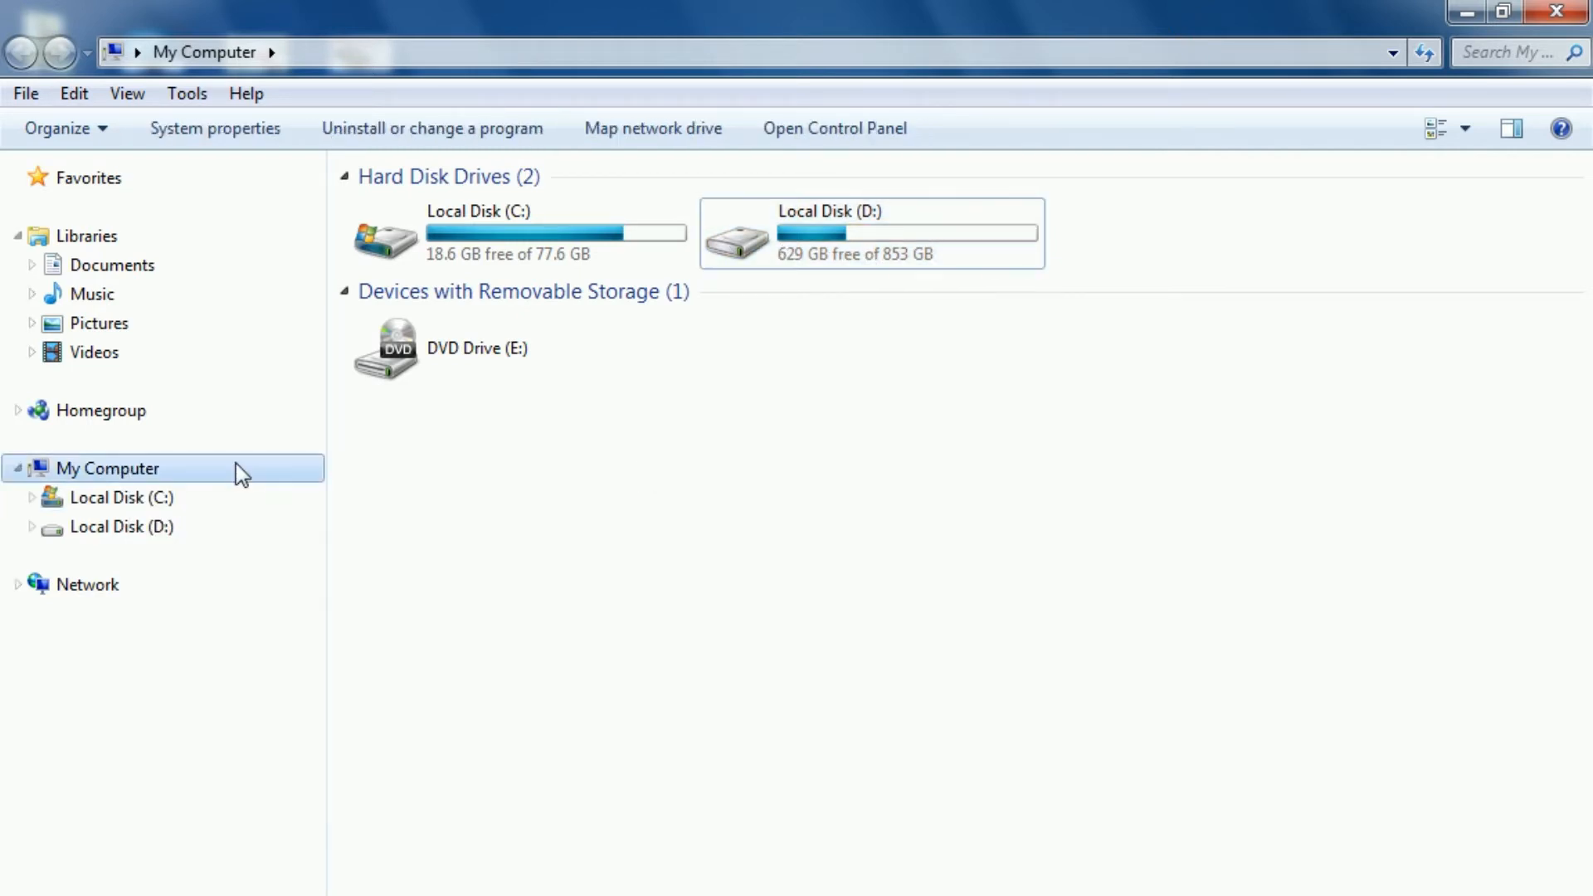
right_click(115, 480)
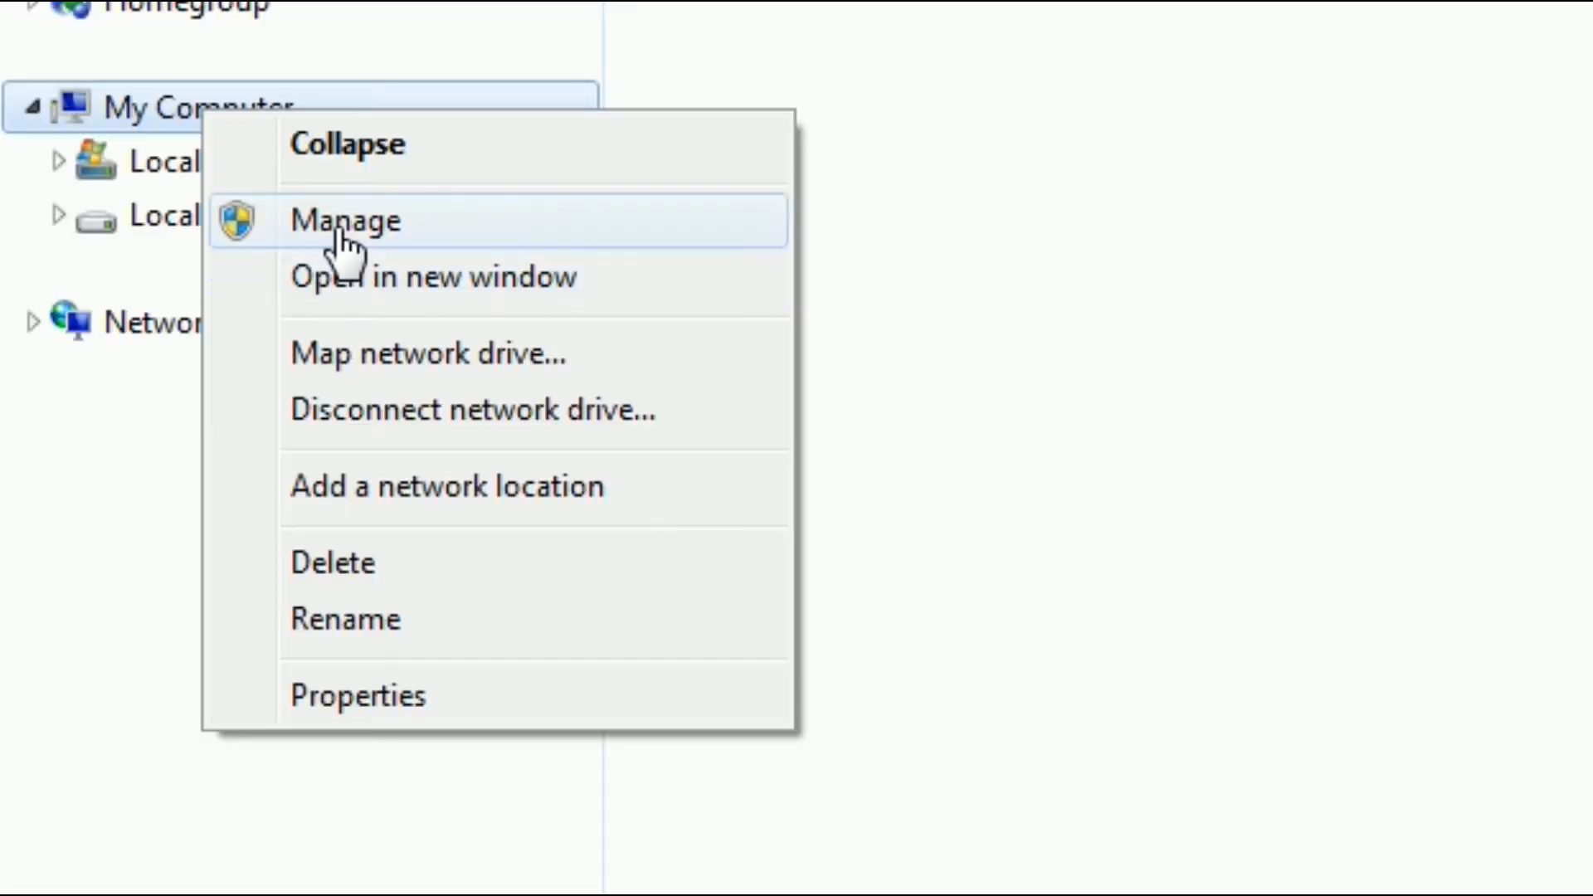
left_click(340, 234)
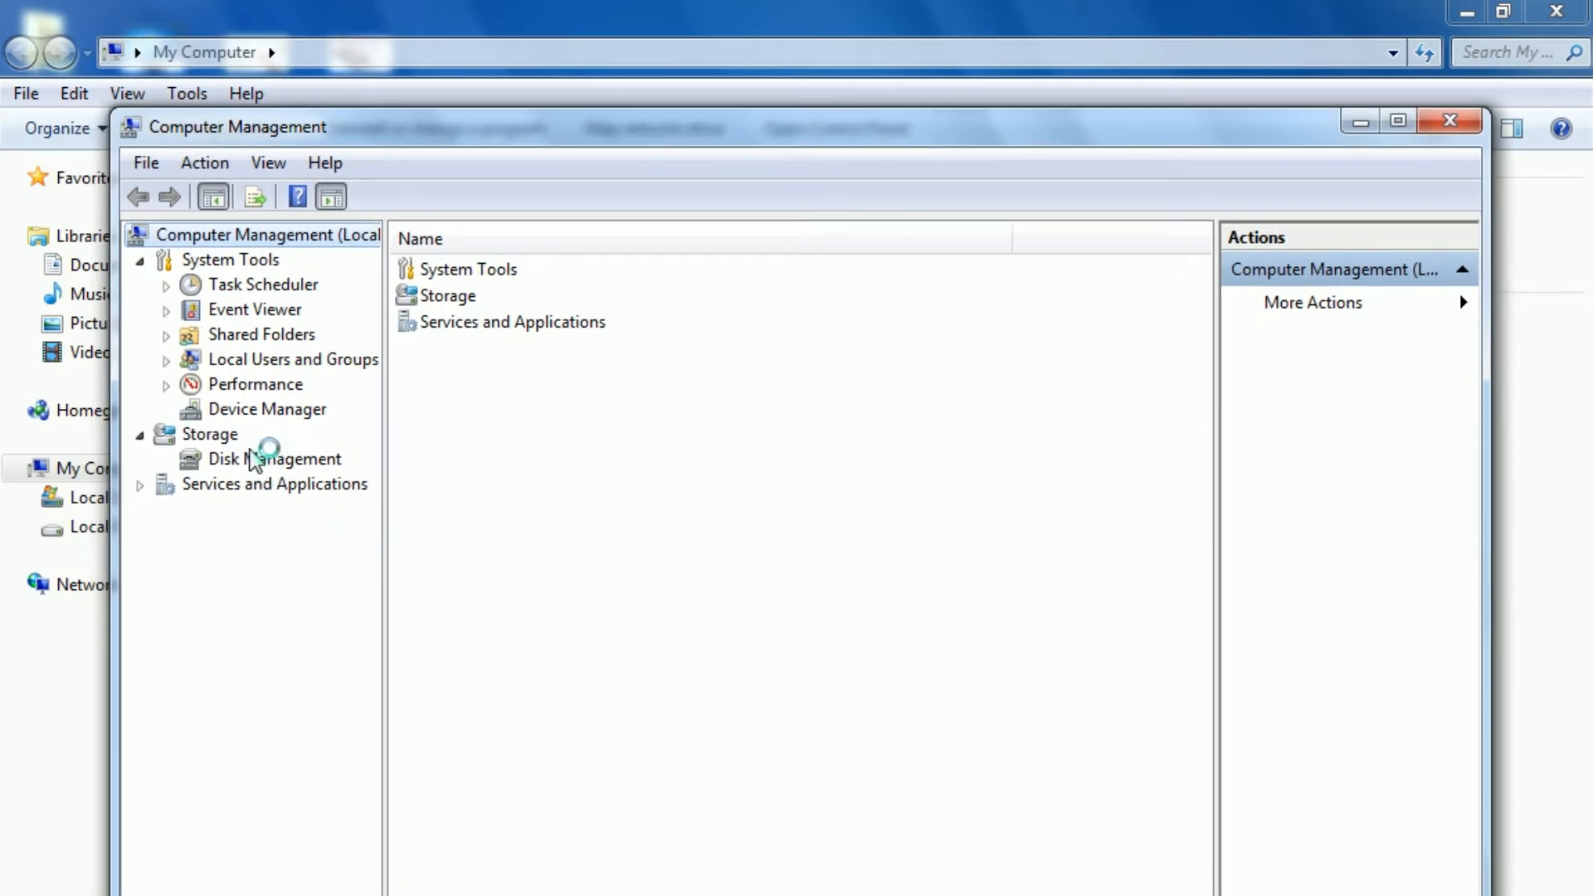
left_click(264, 466)
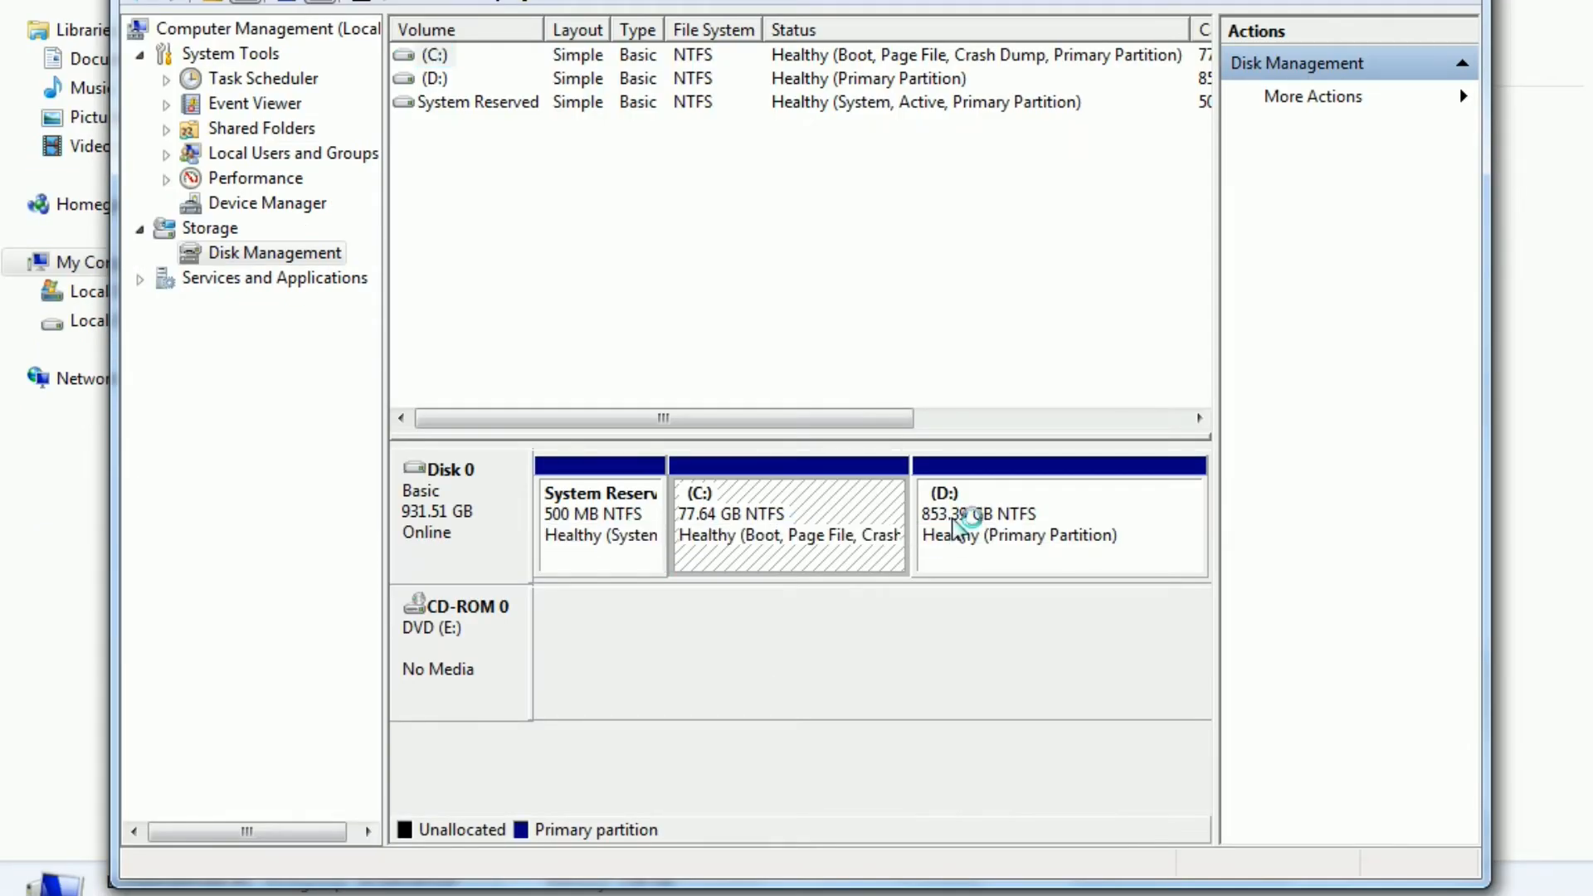
Step: Shrink drive D by 50000 MB to free unallocated space, then close the management console
left_click(963, 524)
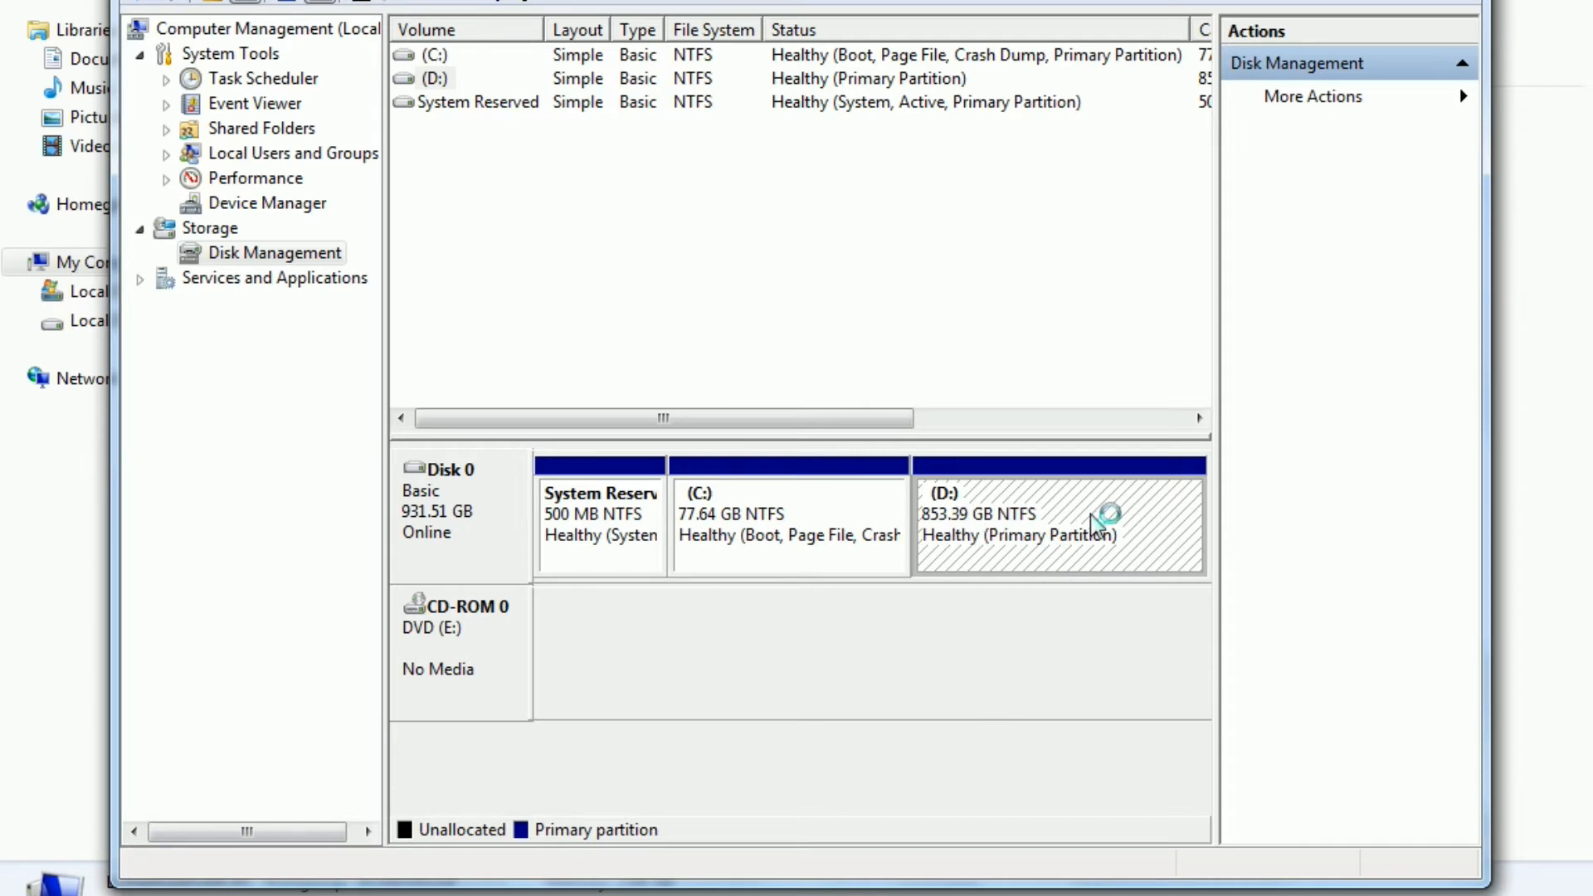
right_click(1052, 548)
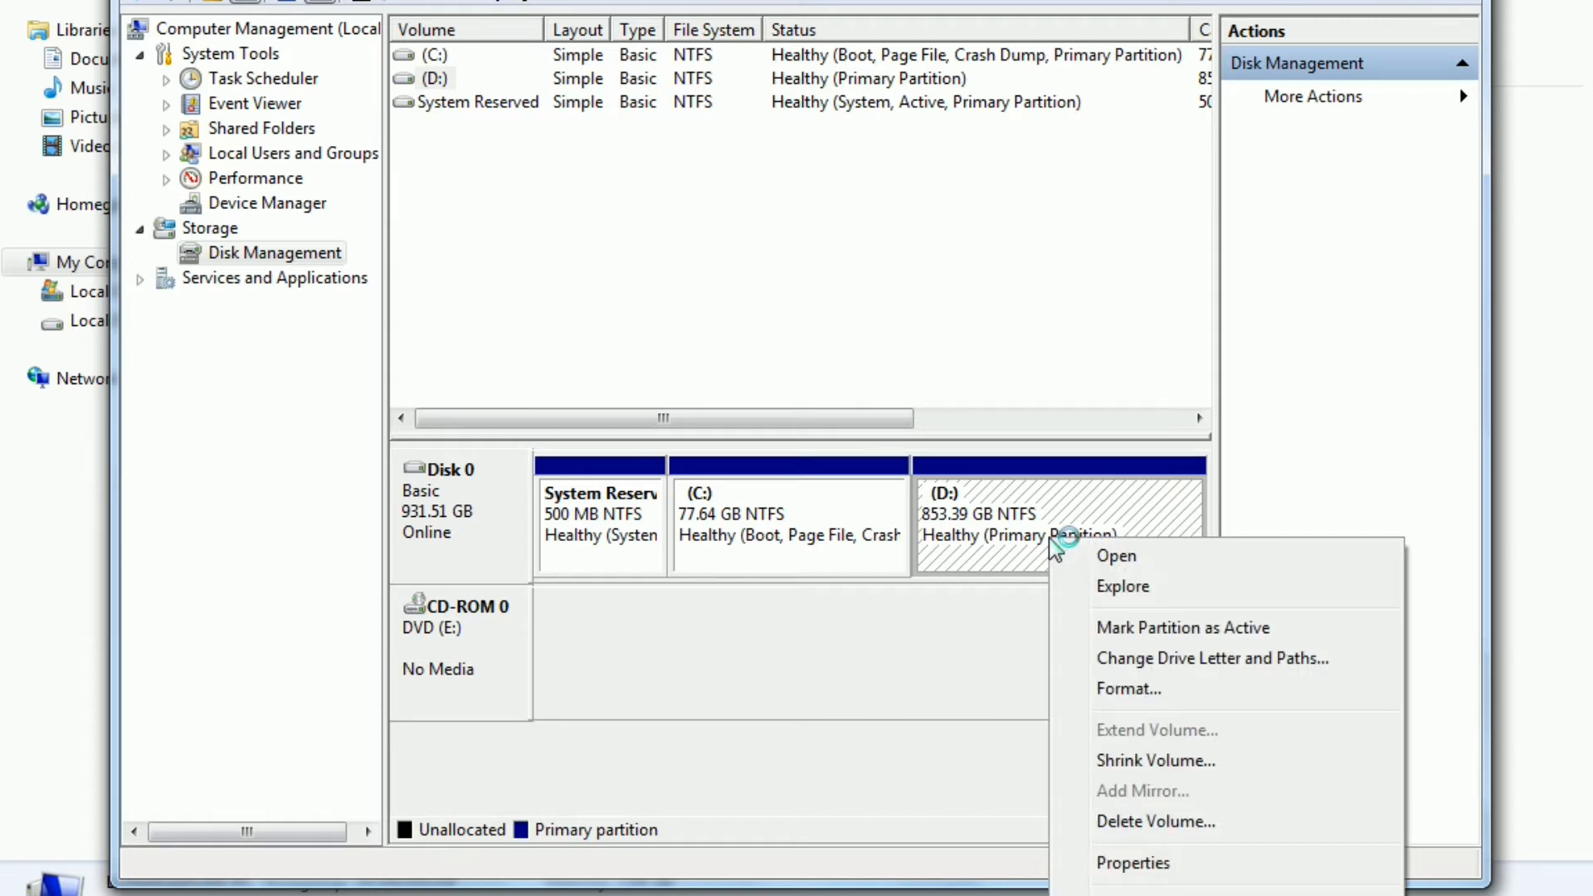
left_click(1156, 760)
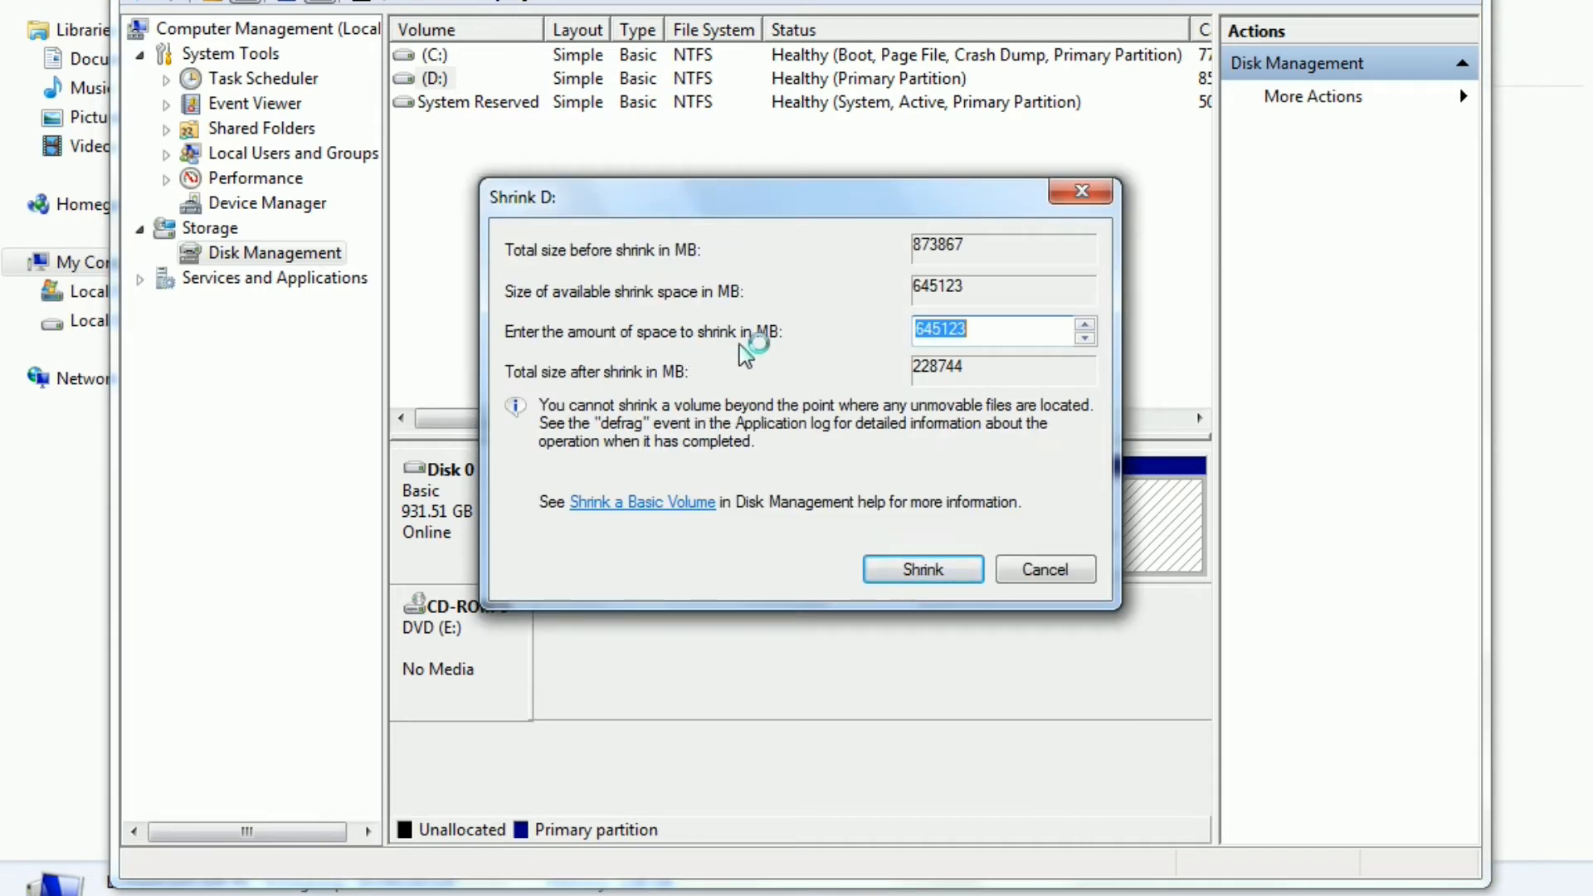
type("500")
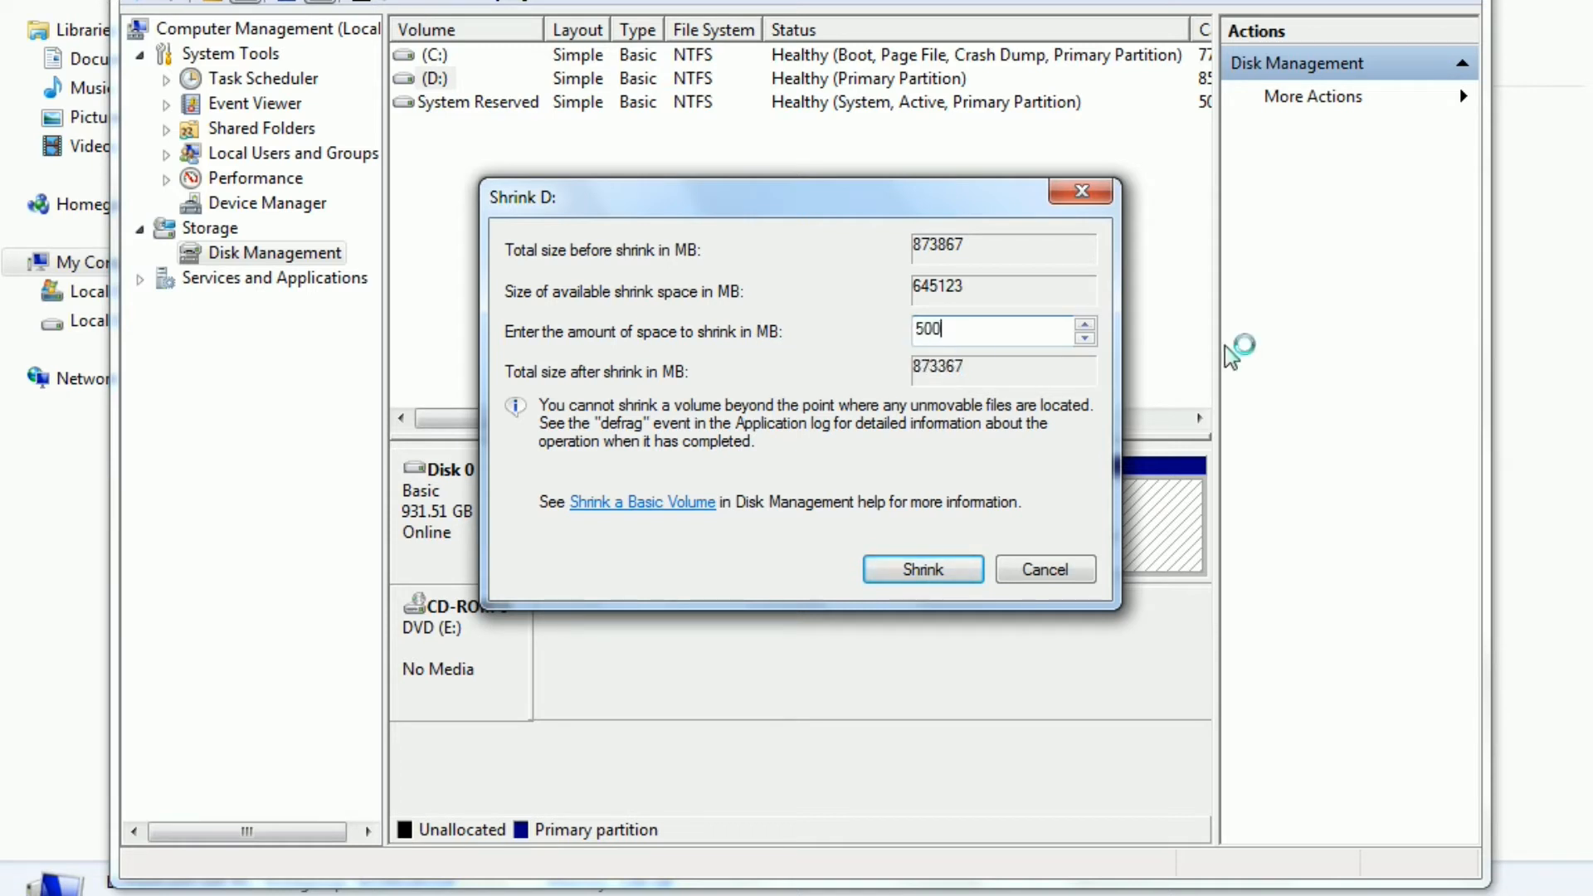
type("00")
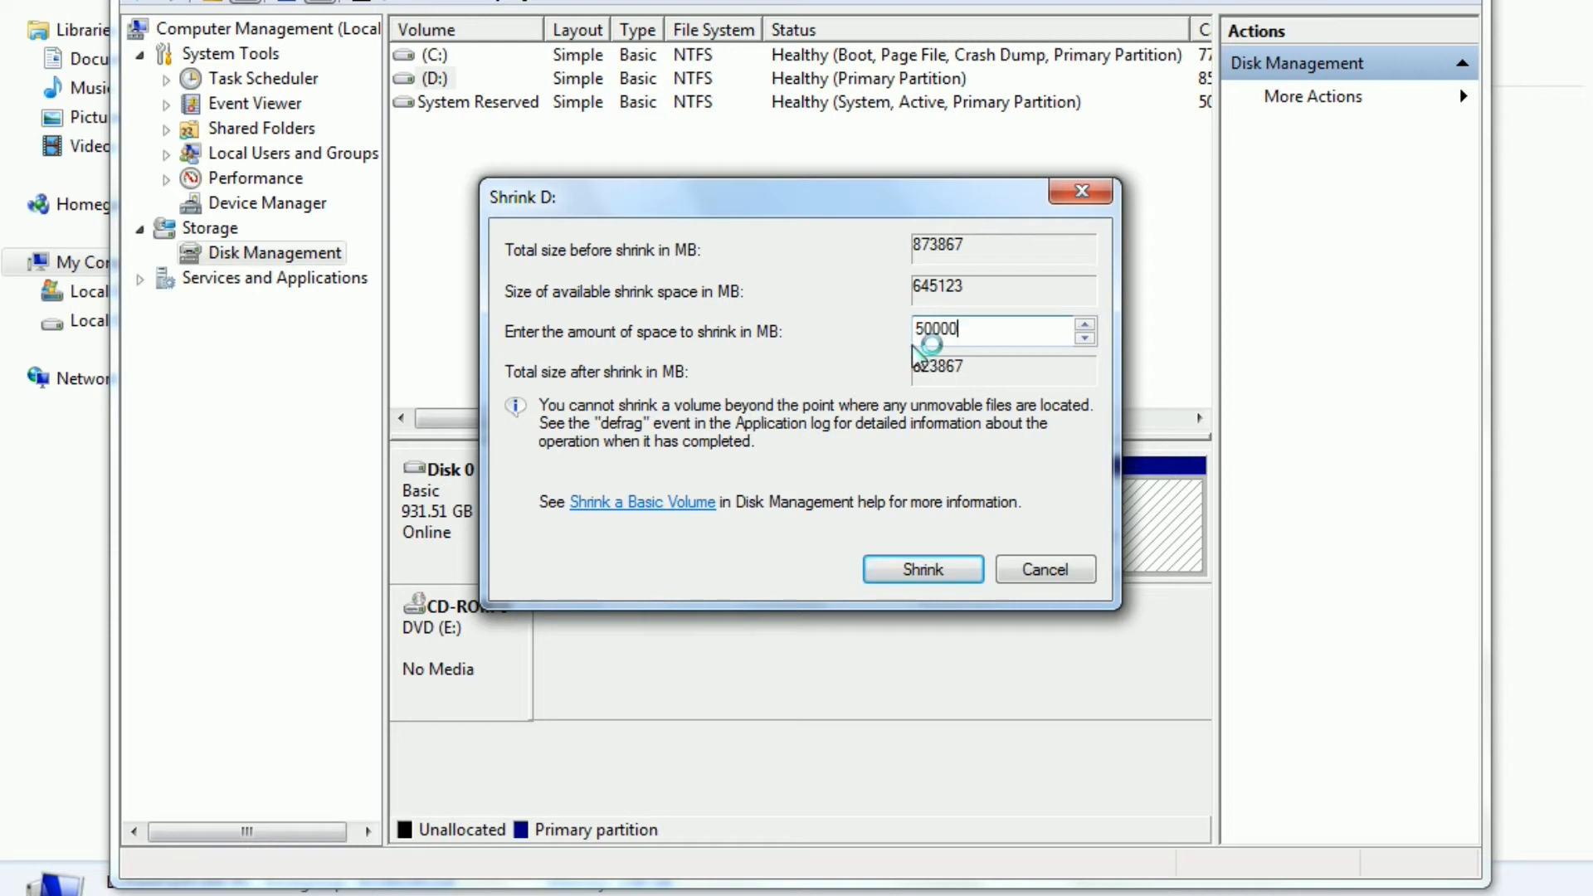
left_click(912, 573)
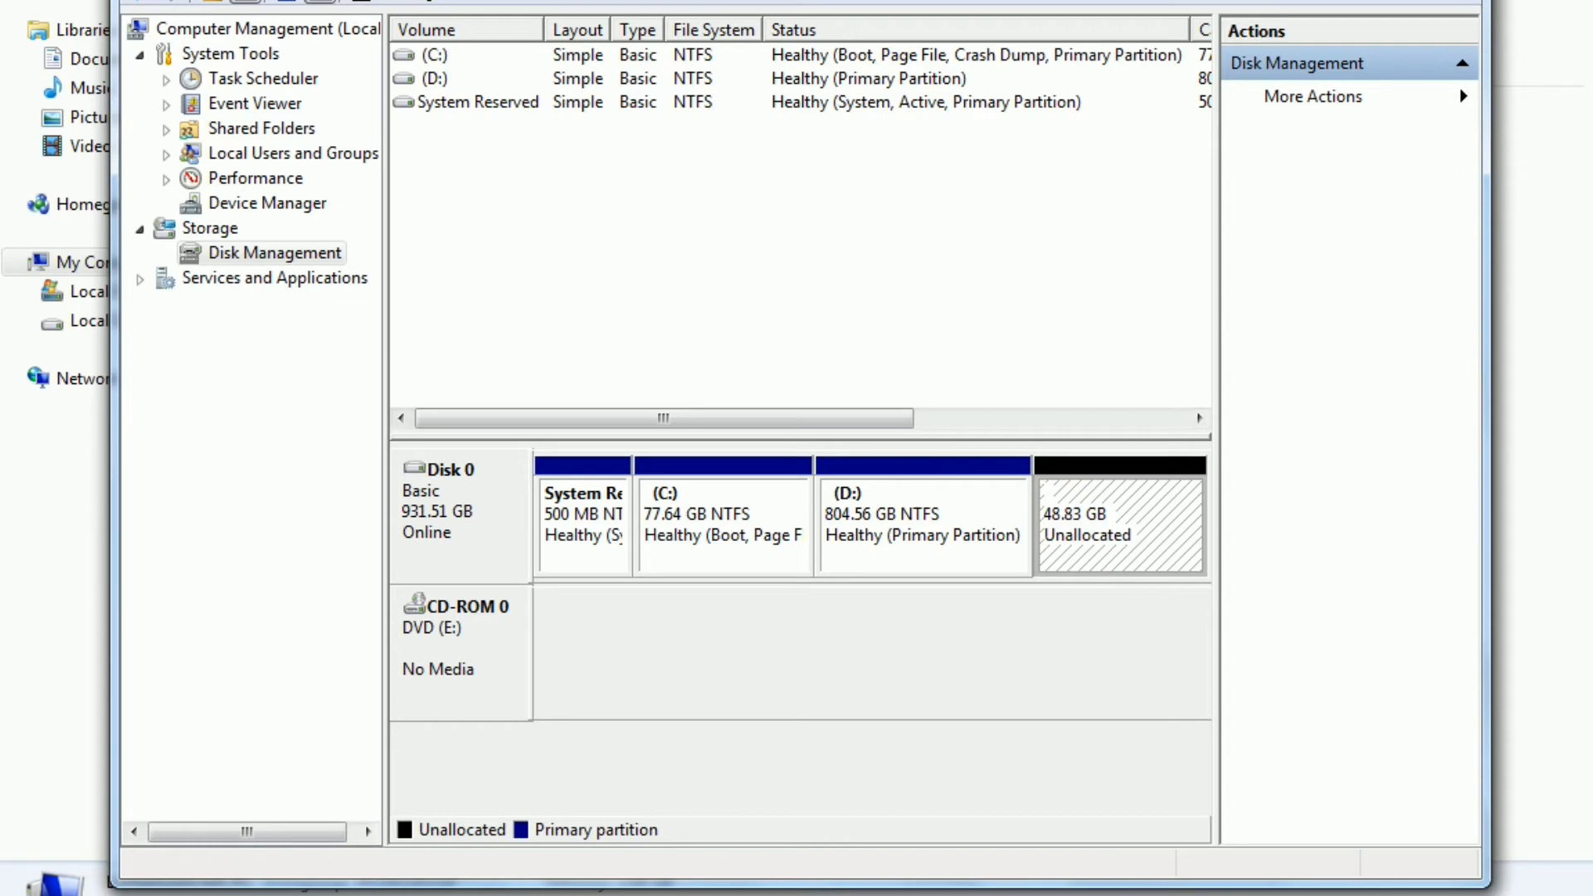
key("alt+F4")
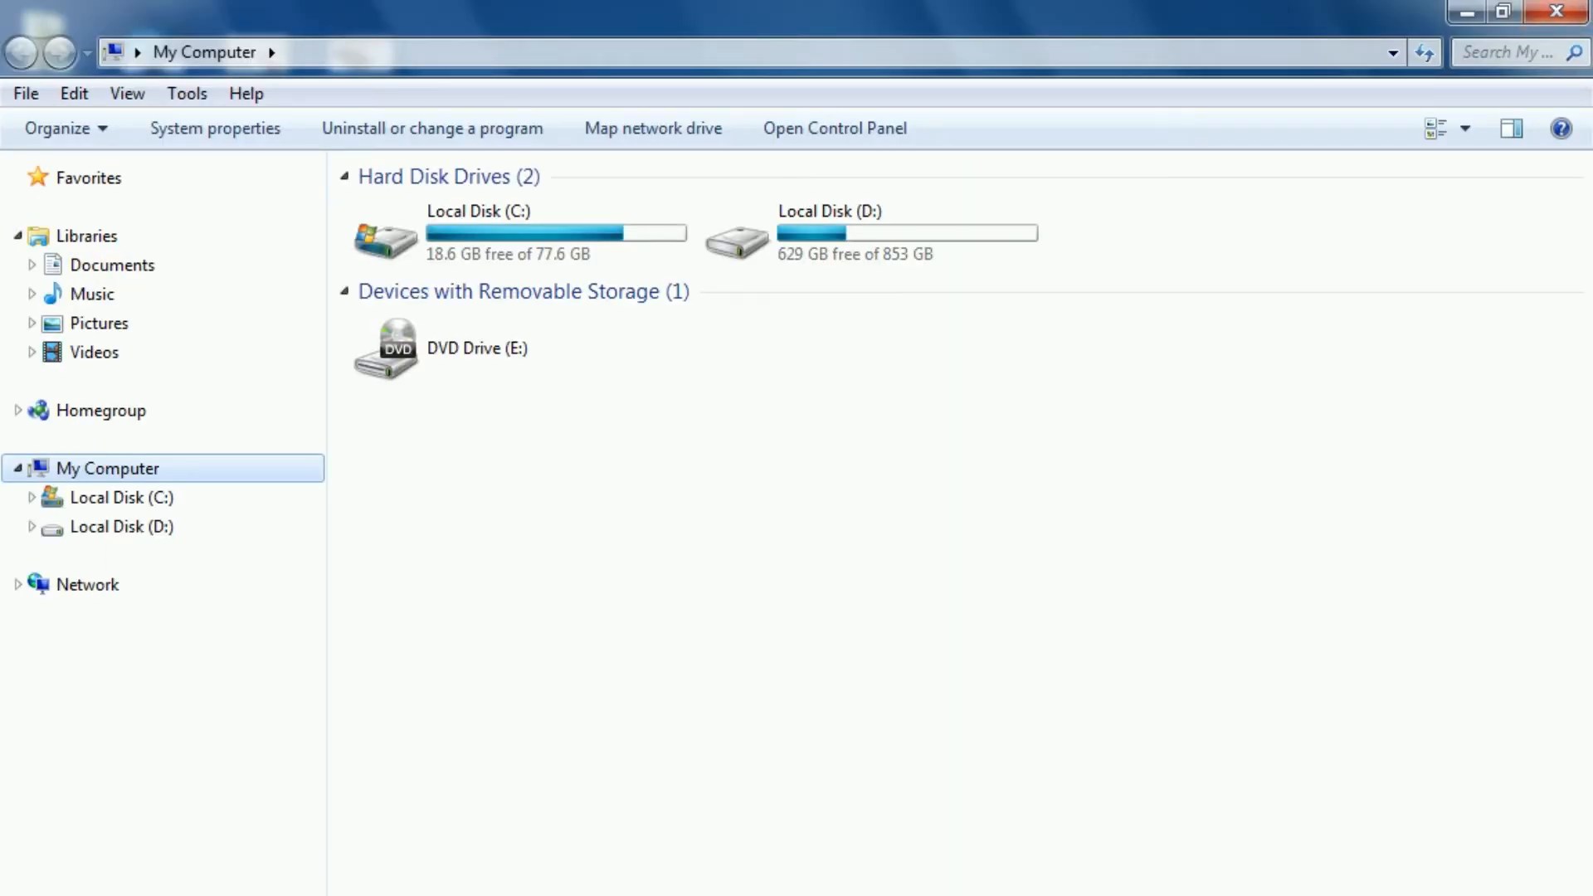
Step: Open the browser and search Google for mini partition tool
left_click(546, 893)
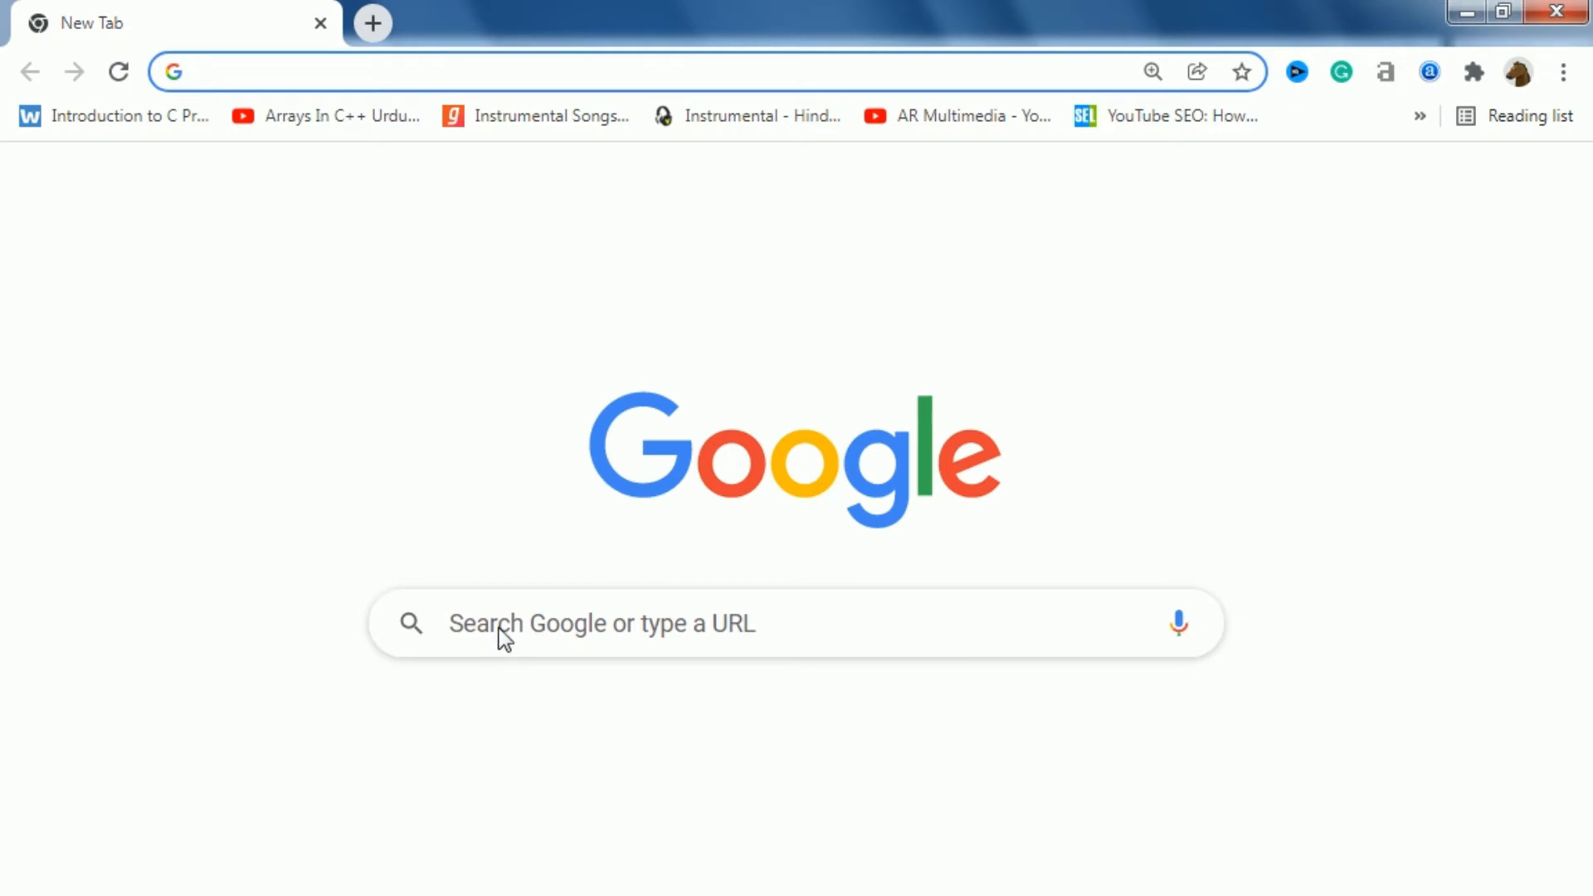
left_click(523, 640)
type("mini ")
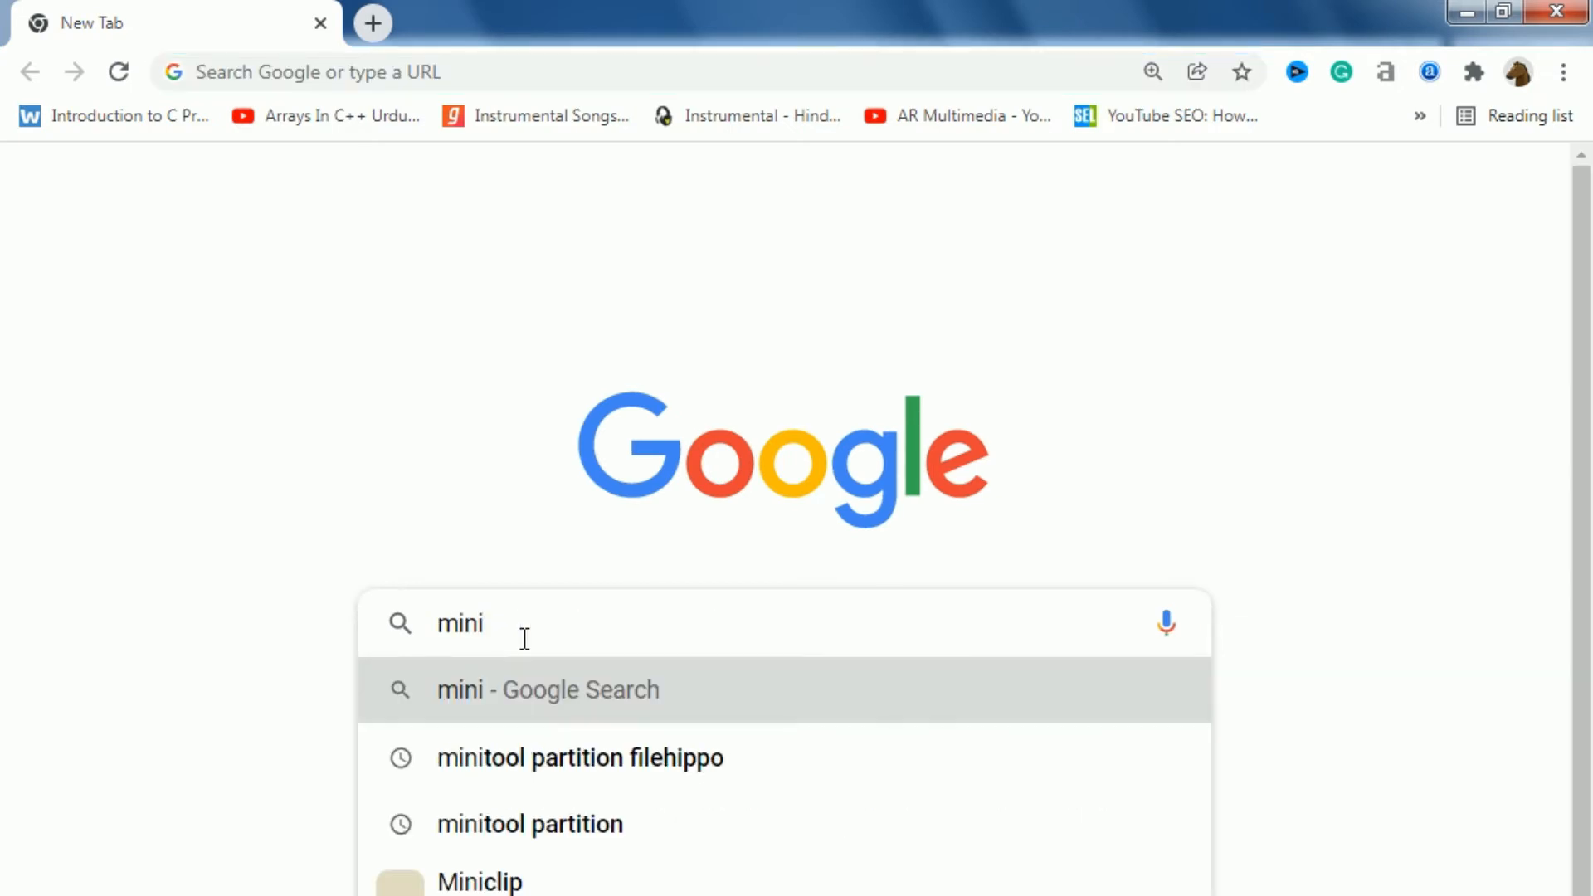
type("pa")
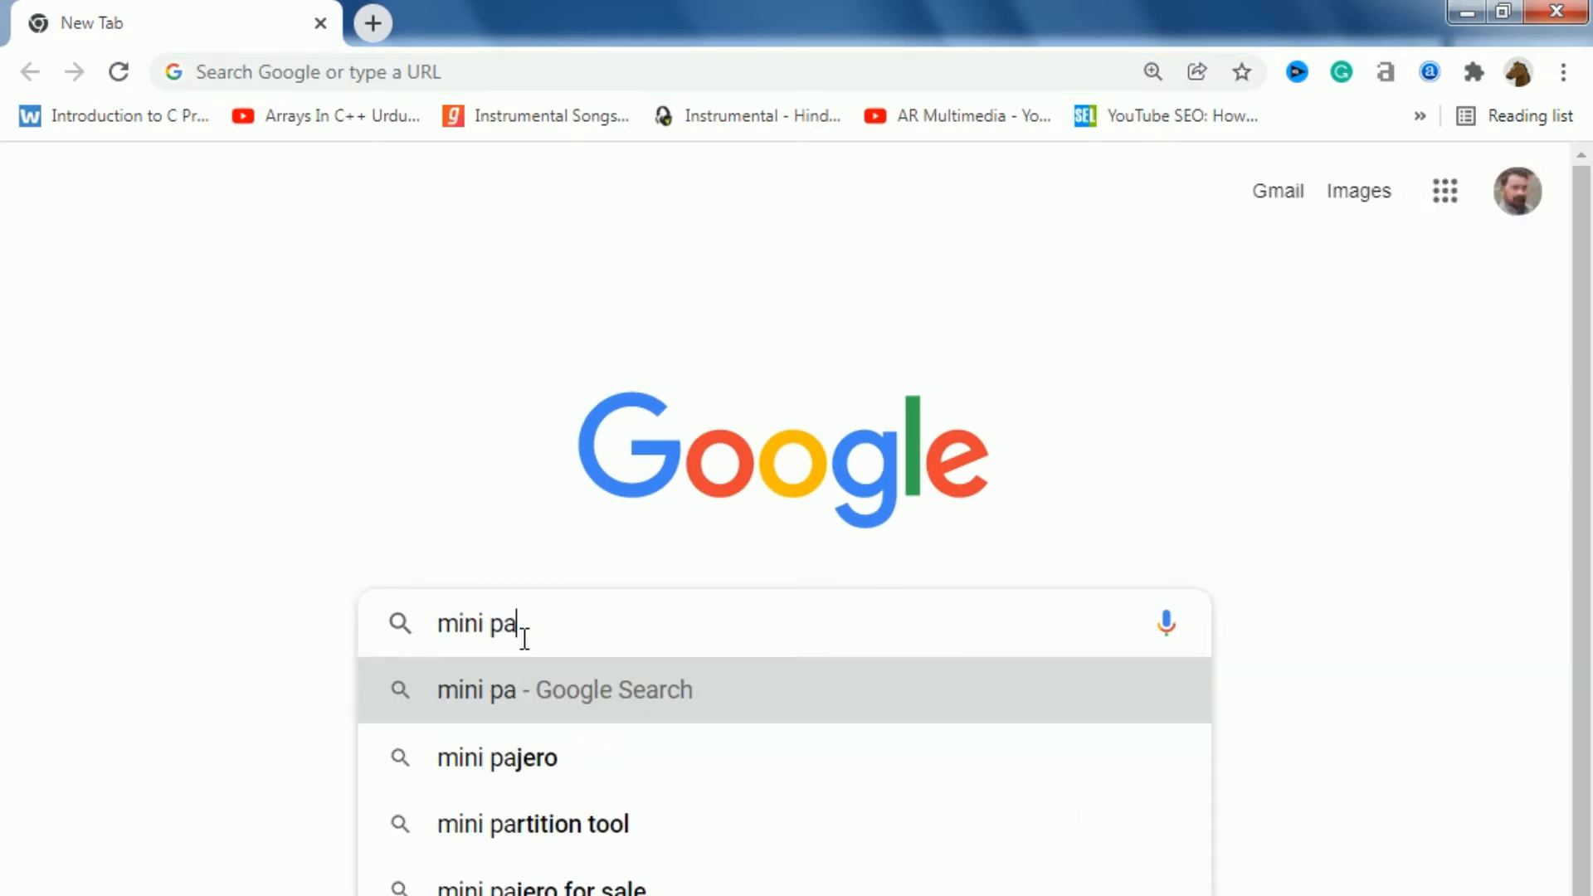
left_click(551, 826)
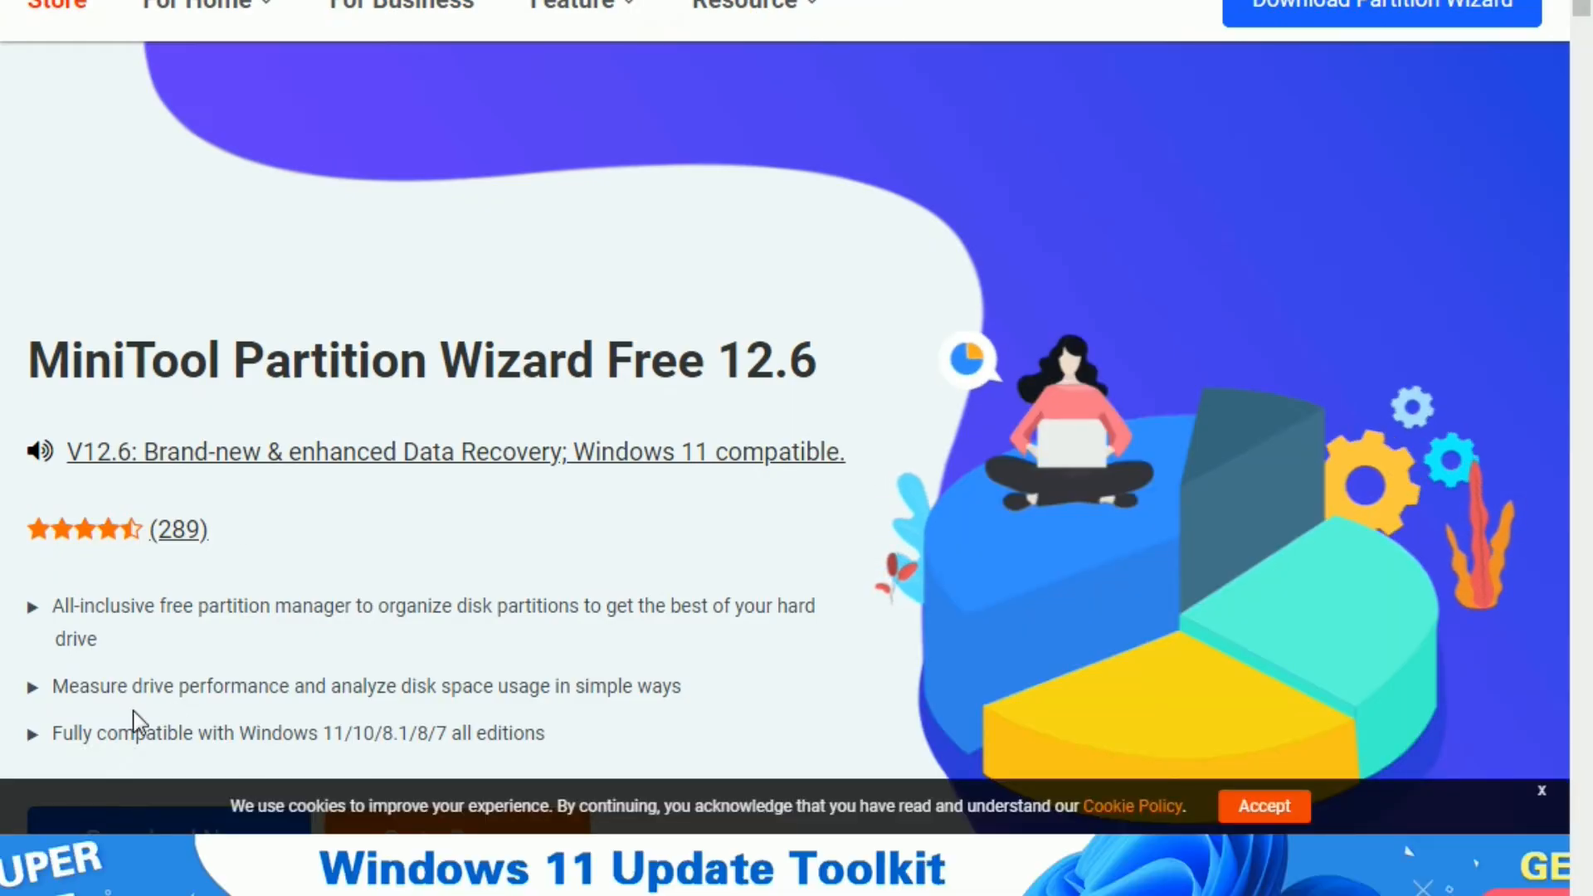
Step: Download MiniTool Partition Wizard Free from its page and run the downloaded installer
scroll(257, 700, "down", 1)
left_click(185, 593)
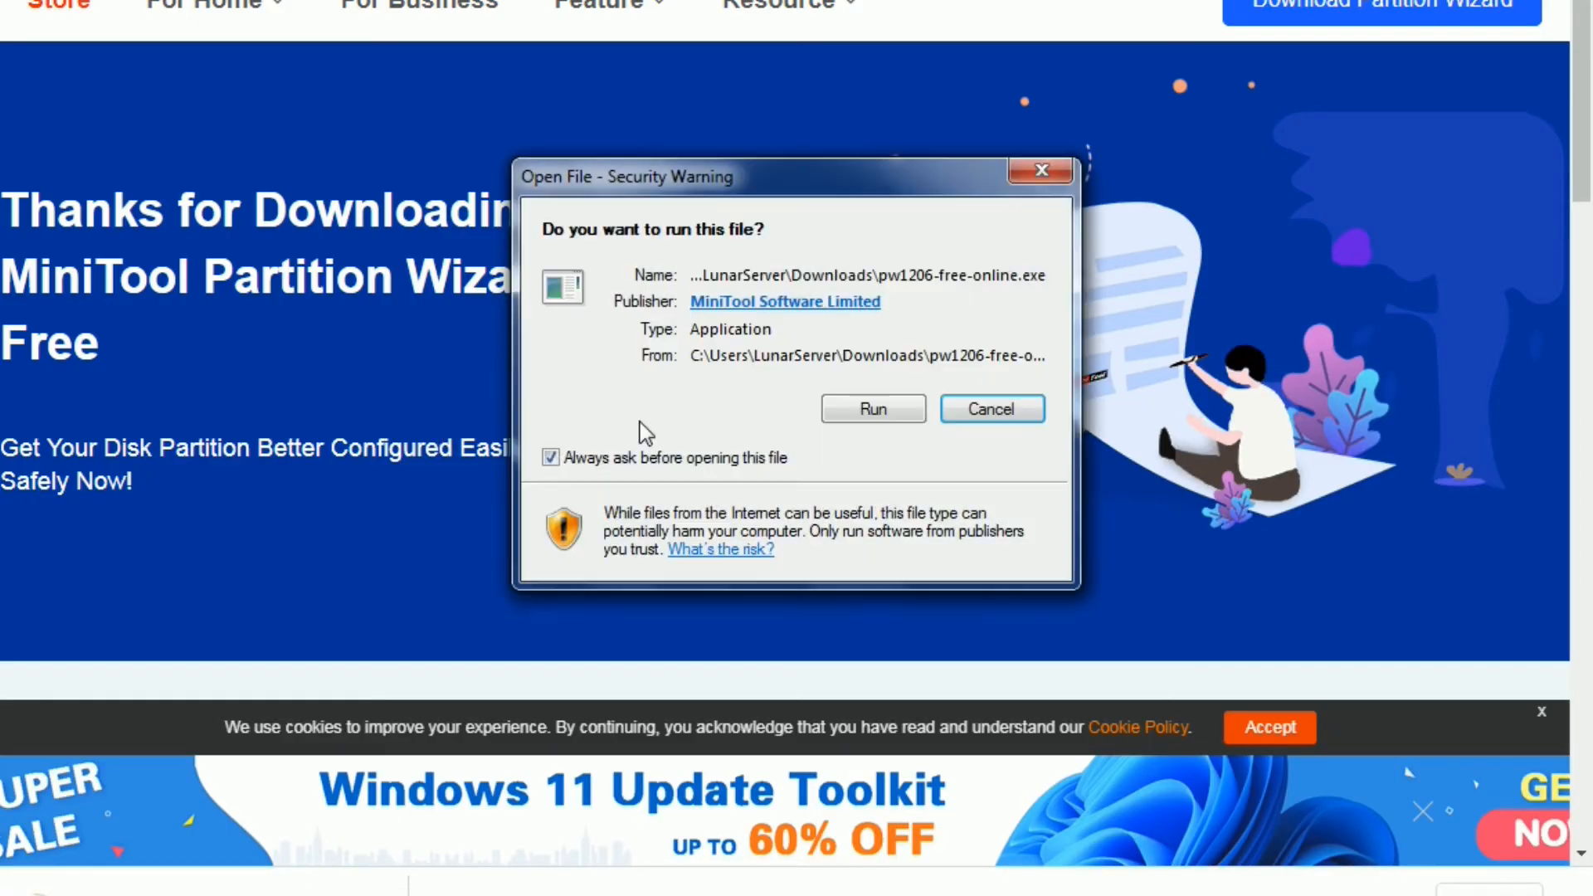
left_click(845, 411)
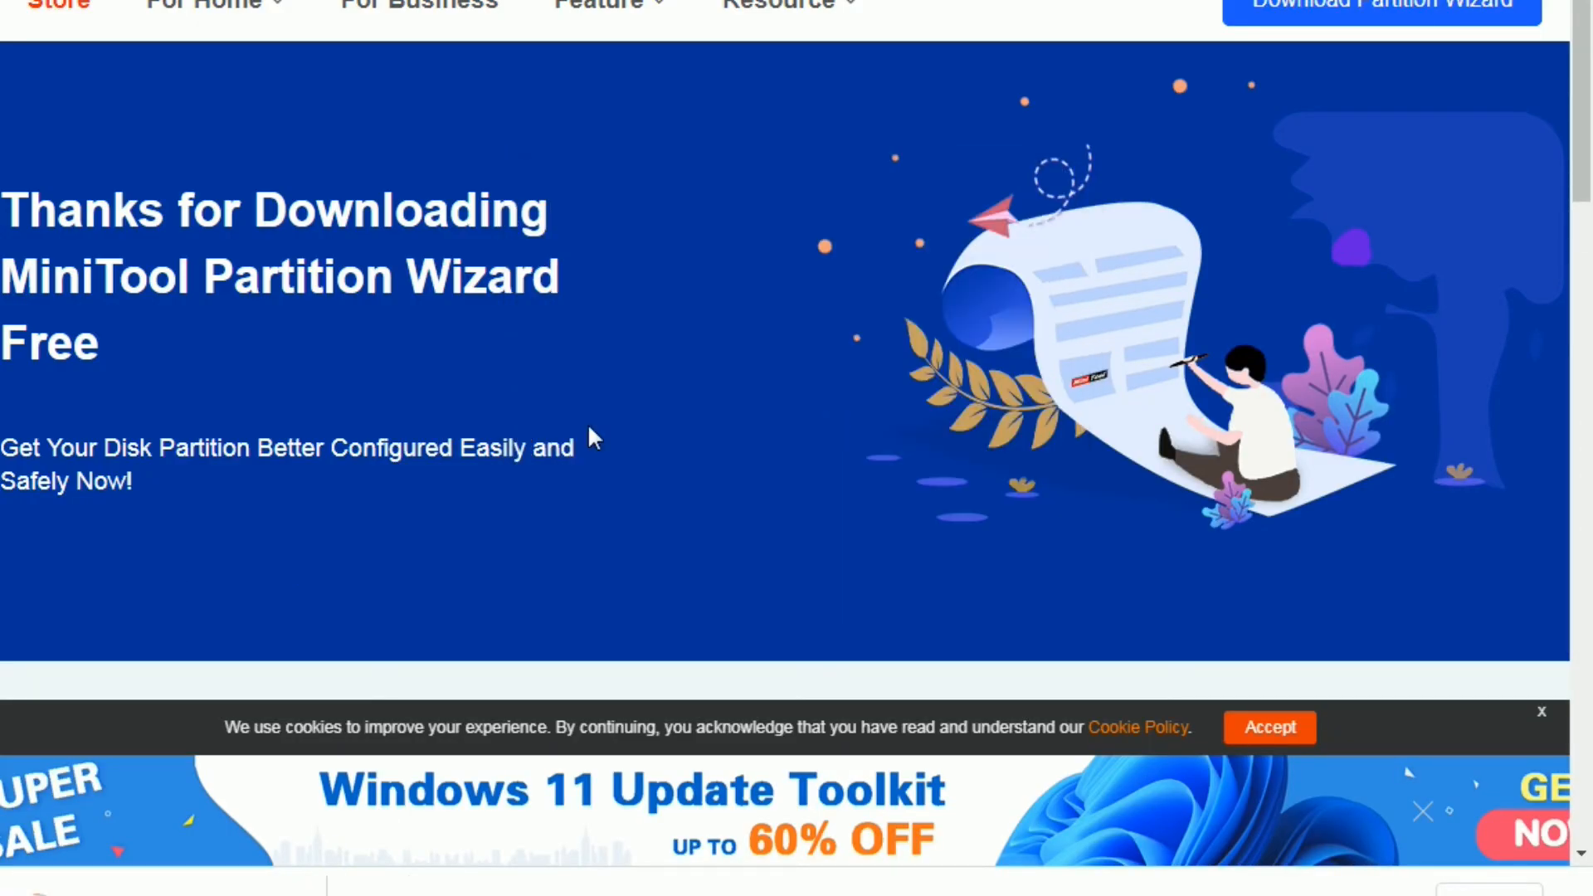
left_click(825, 454)
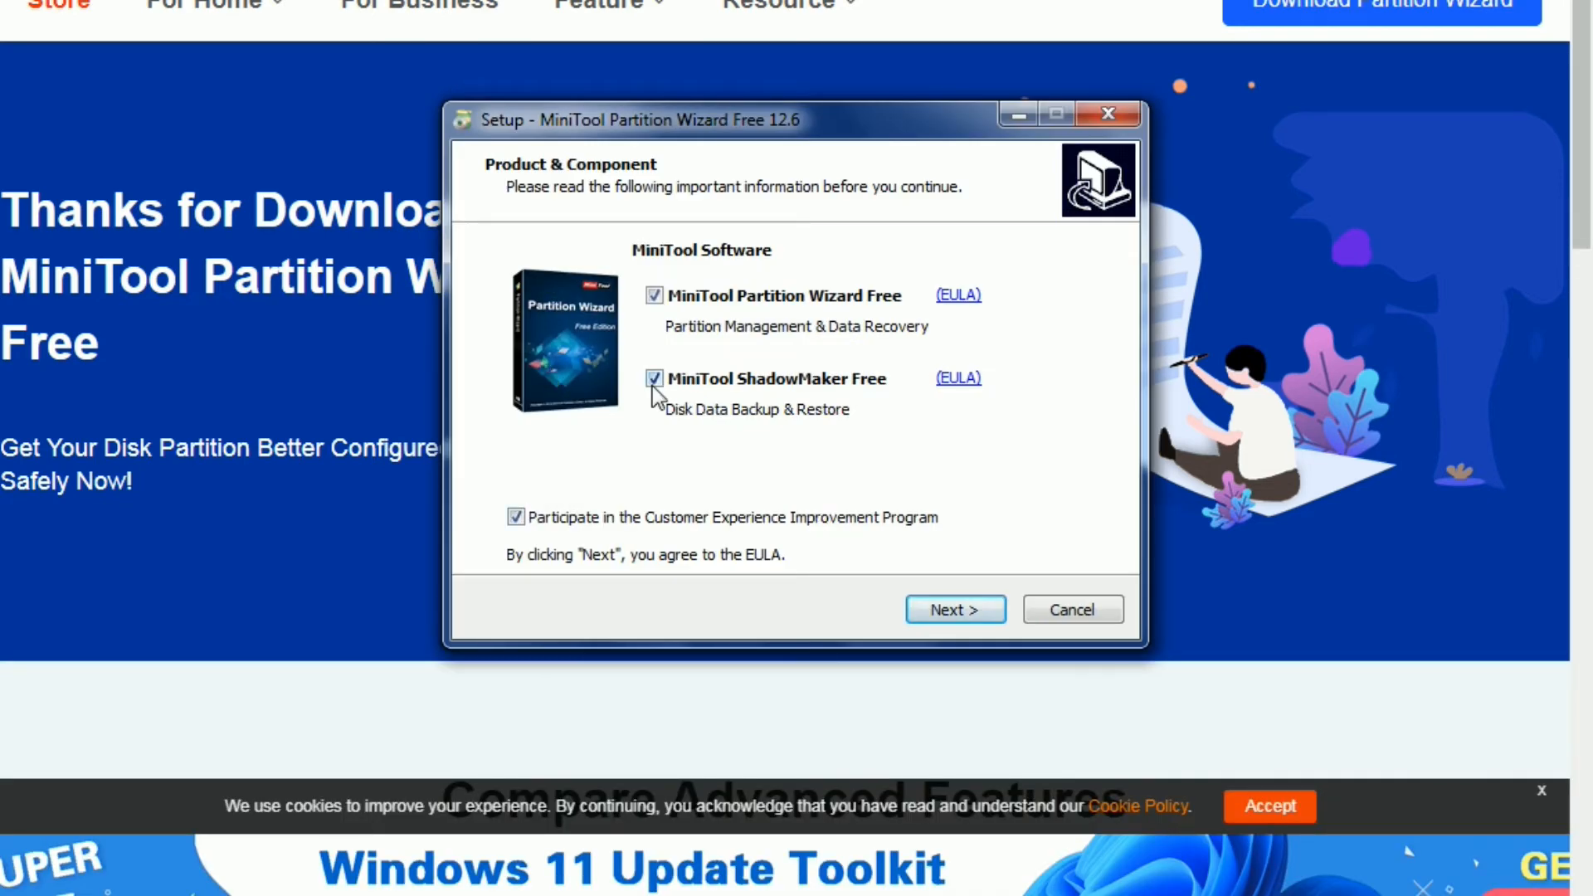
Step: Install MiniTool Partition Wizard Free in the default folder without ShadowMaker or the improvement program, launching it when done
left_click_drag(688, 124, 616, 138)
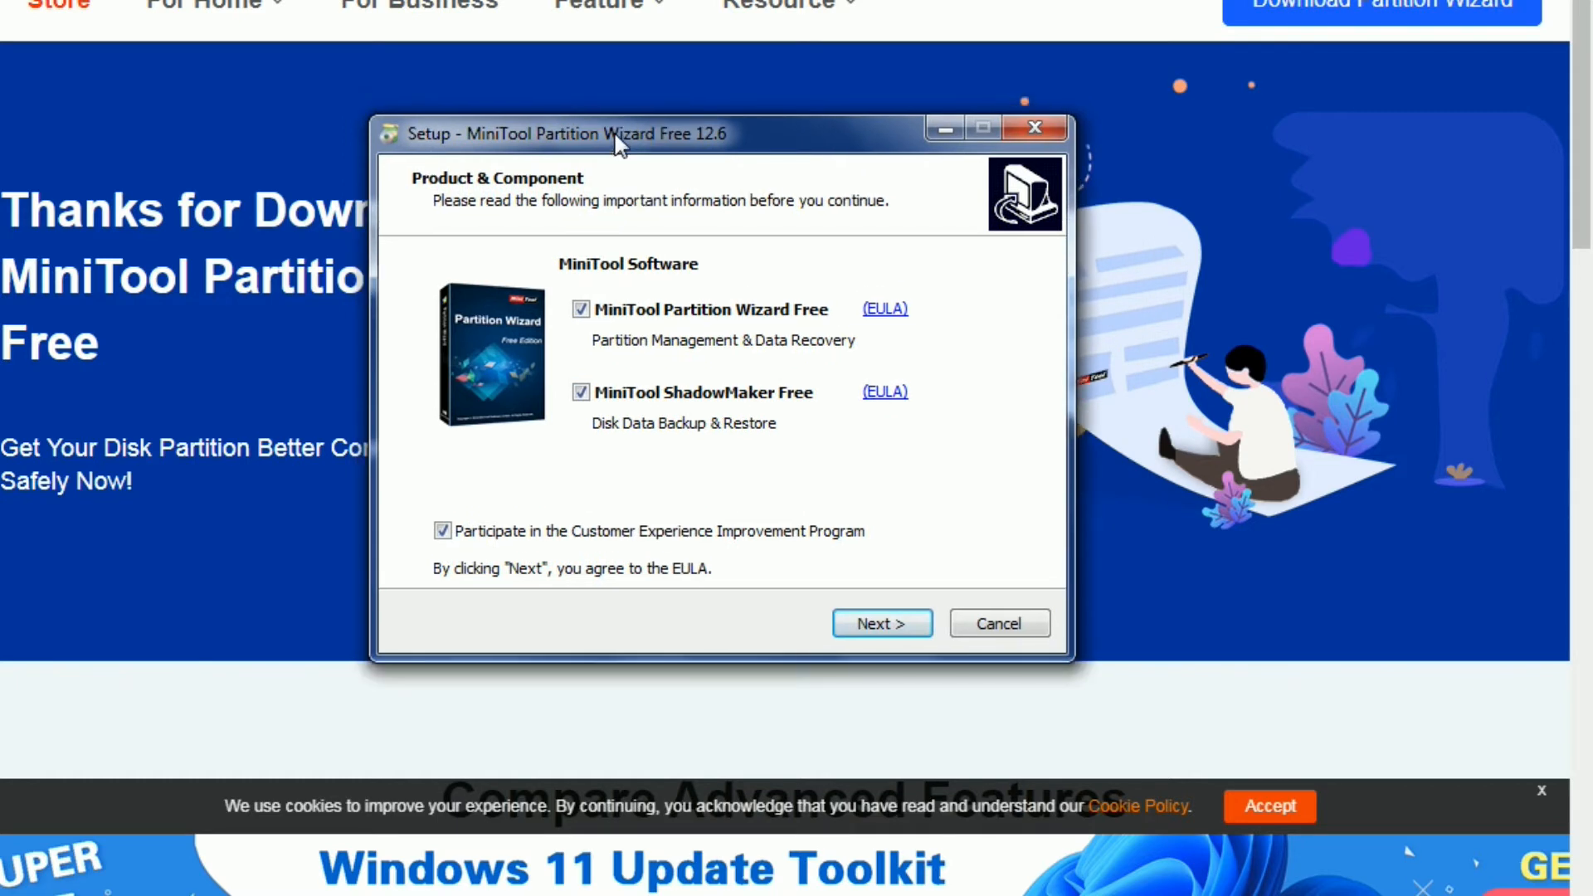
left_click(582, 394)
left_click(444, 534)
left_click(877, 622)
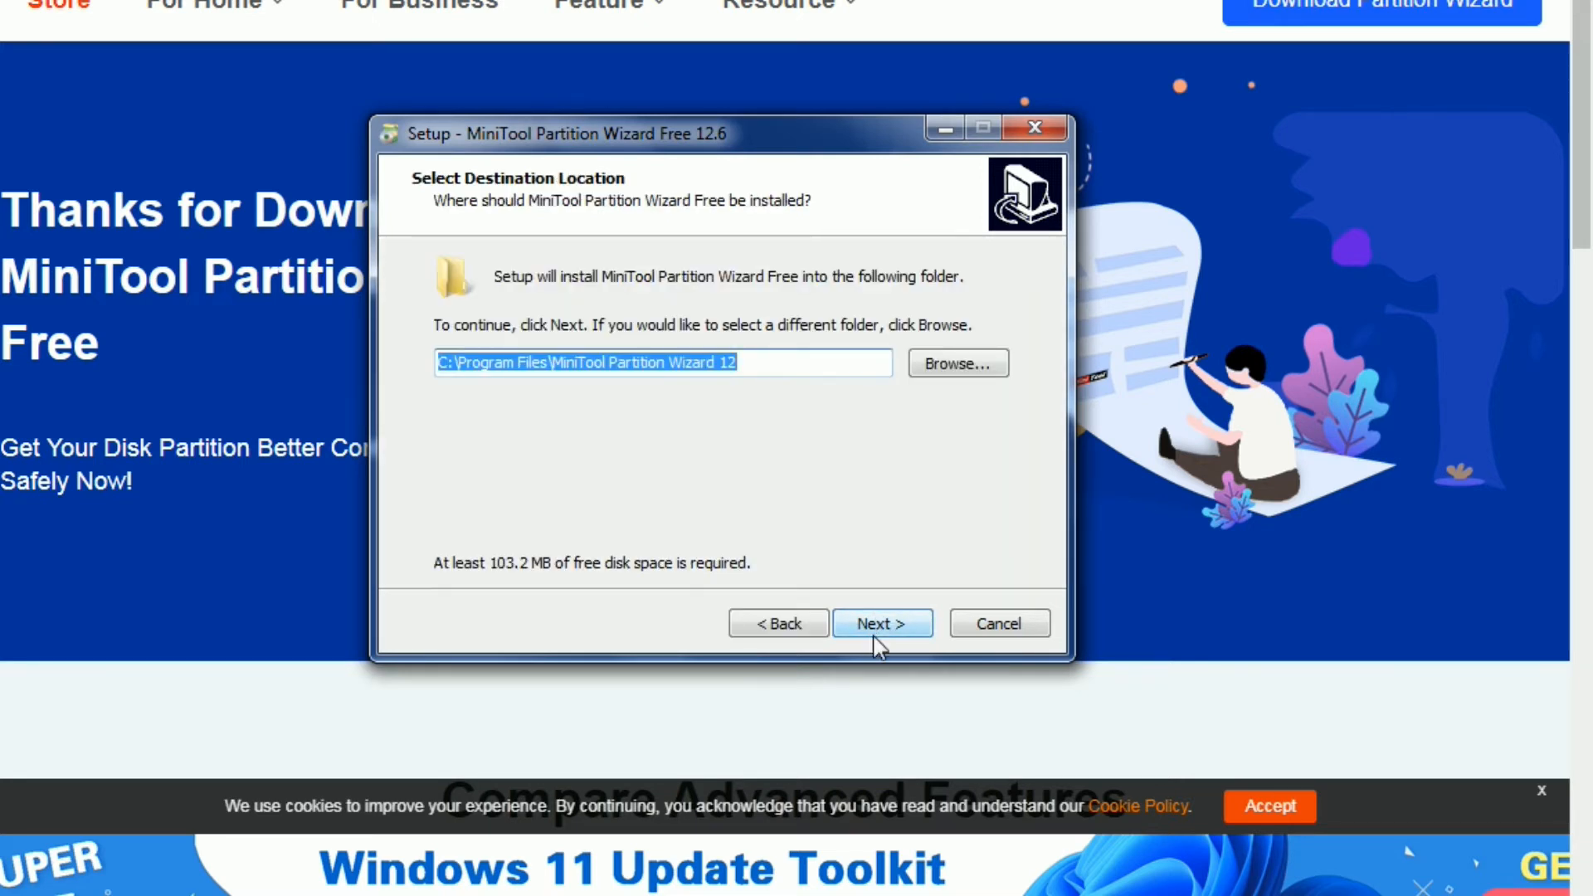
left_click(875, 636)
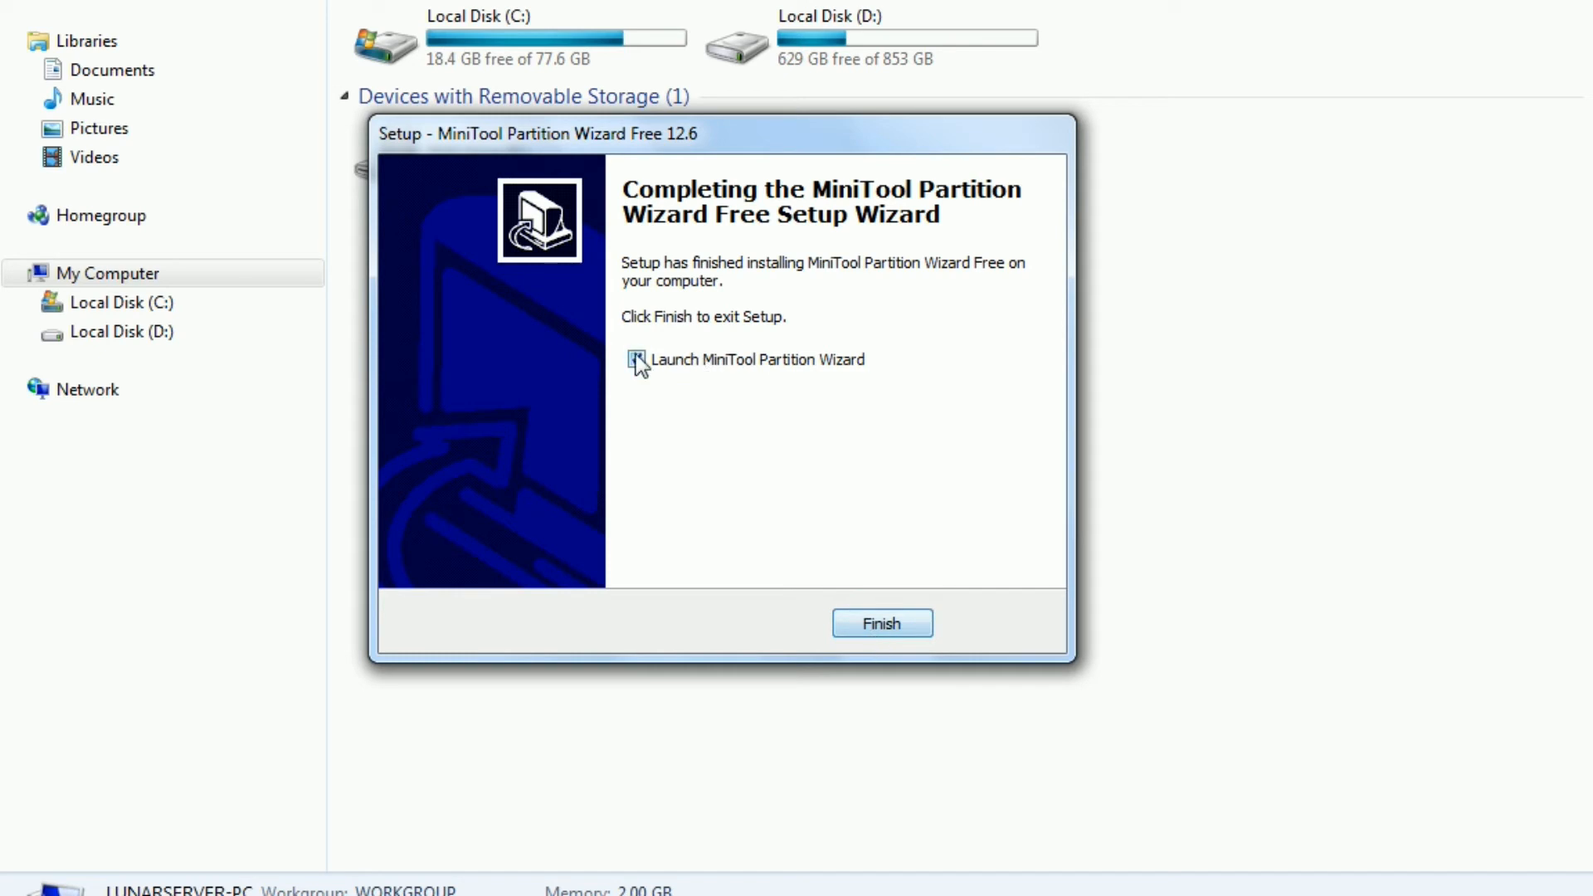
left_click(861, 629)
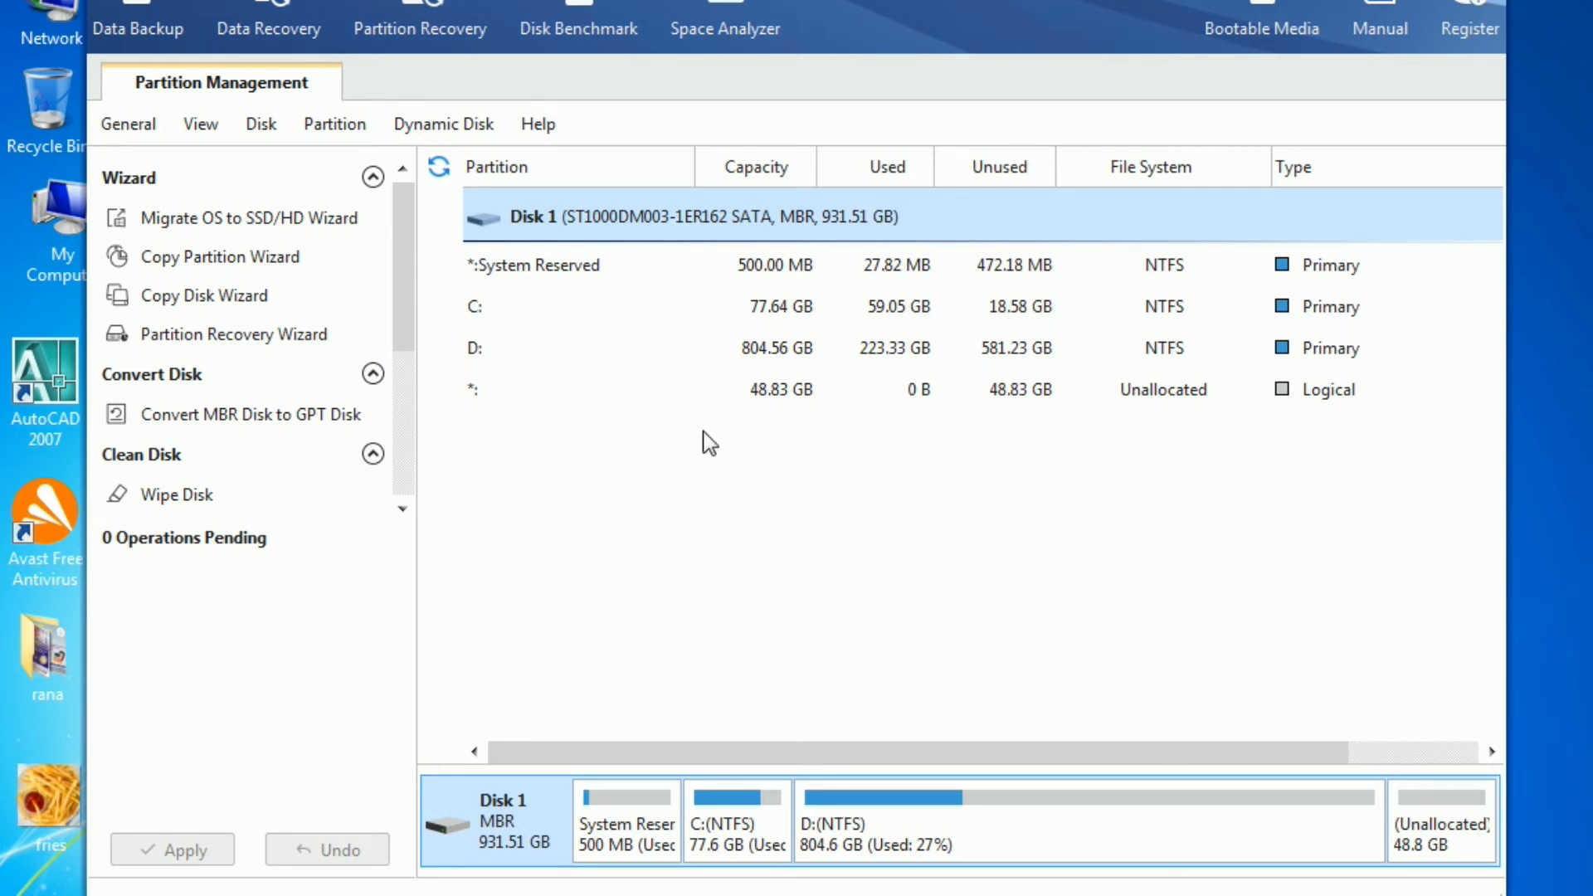
Step: Extend partition C using all 48.83 GB of unallocated space and apply the pending operations
left_click(485, 314)
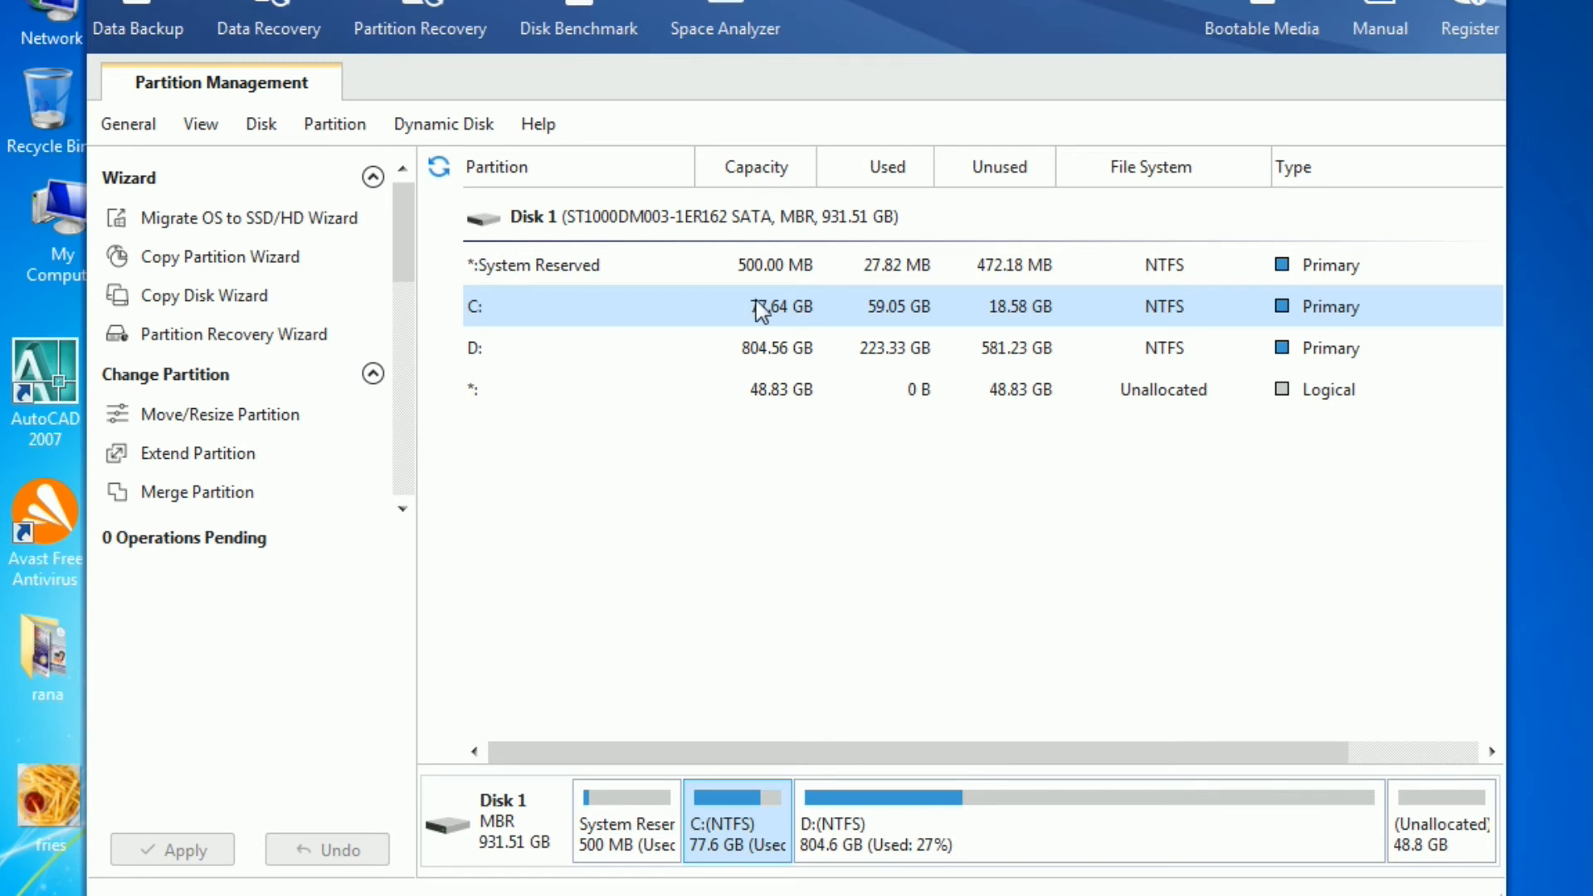
right_click(661, 316)
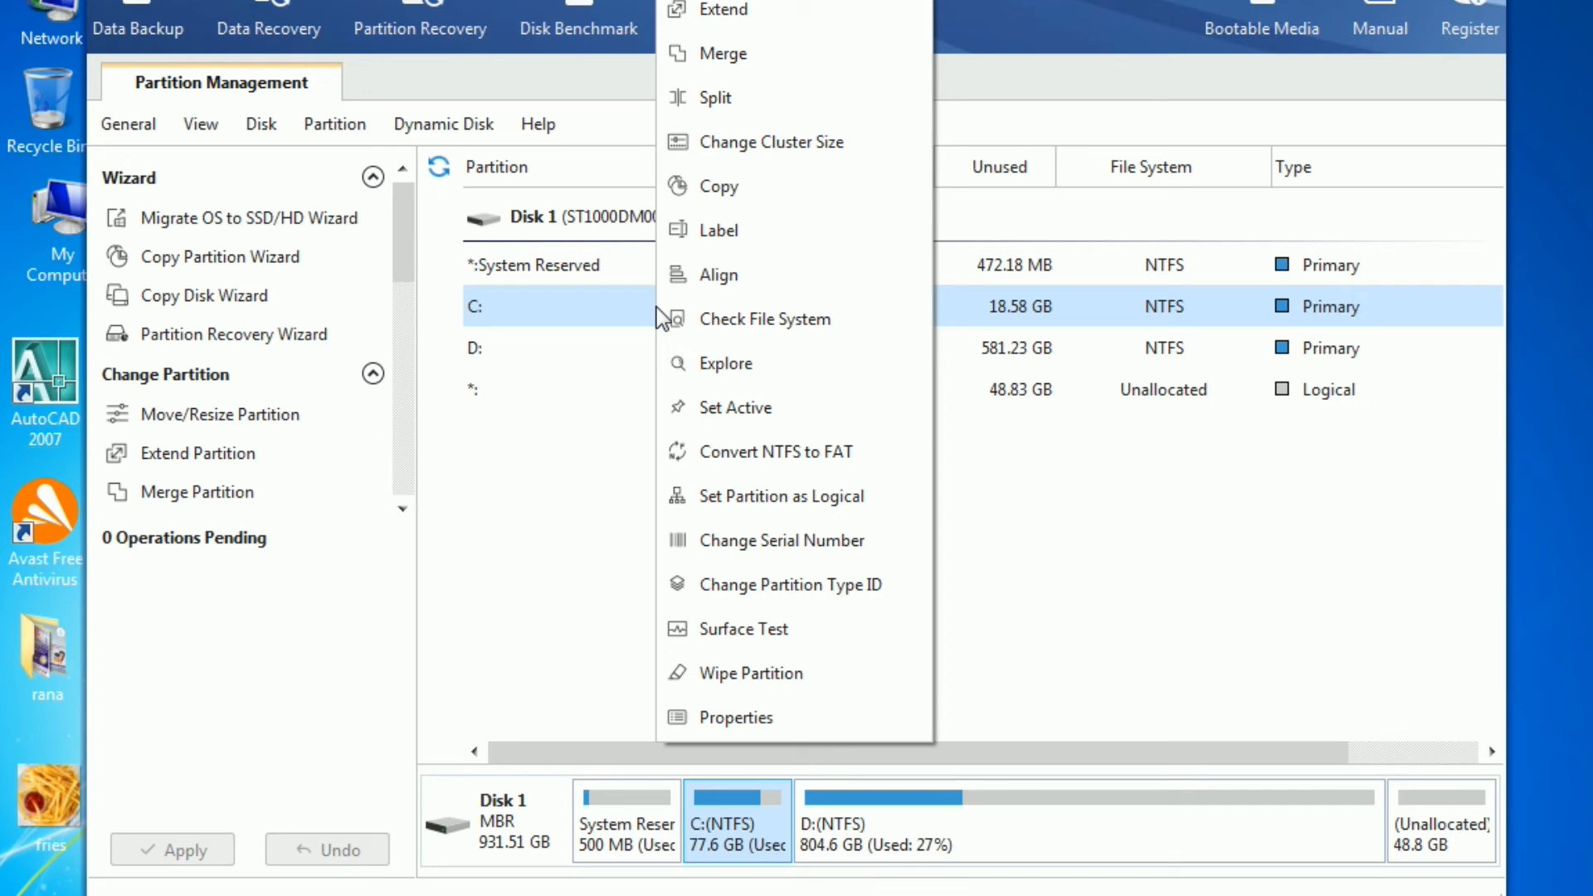
left_click(732, 12)
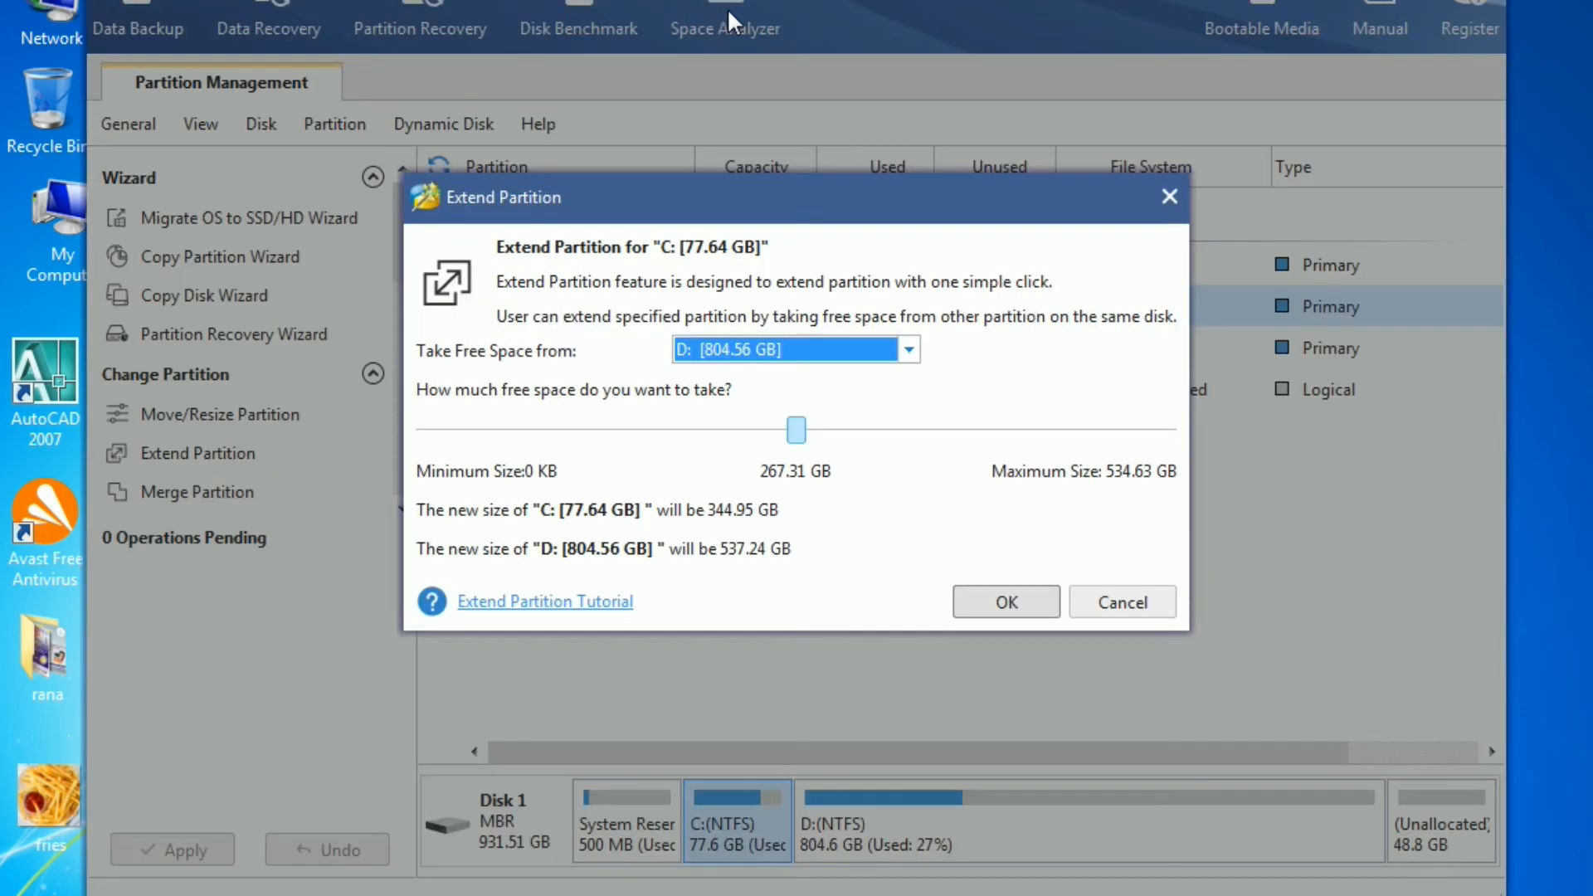
left_click(912, 351)
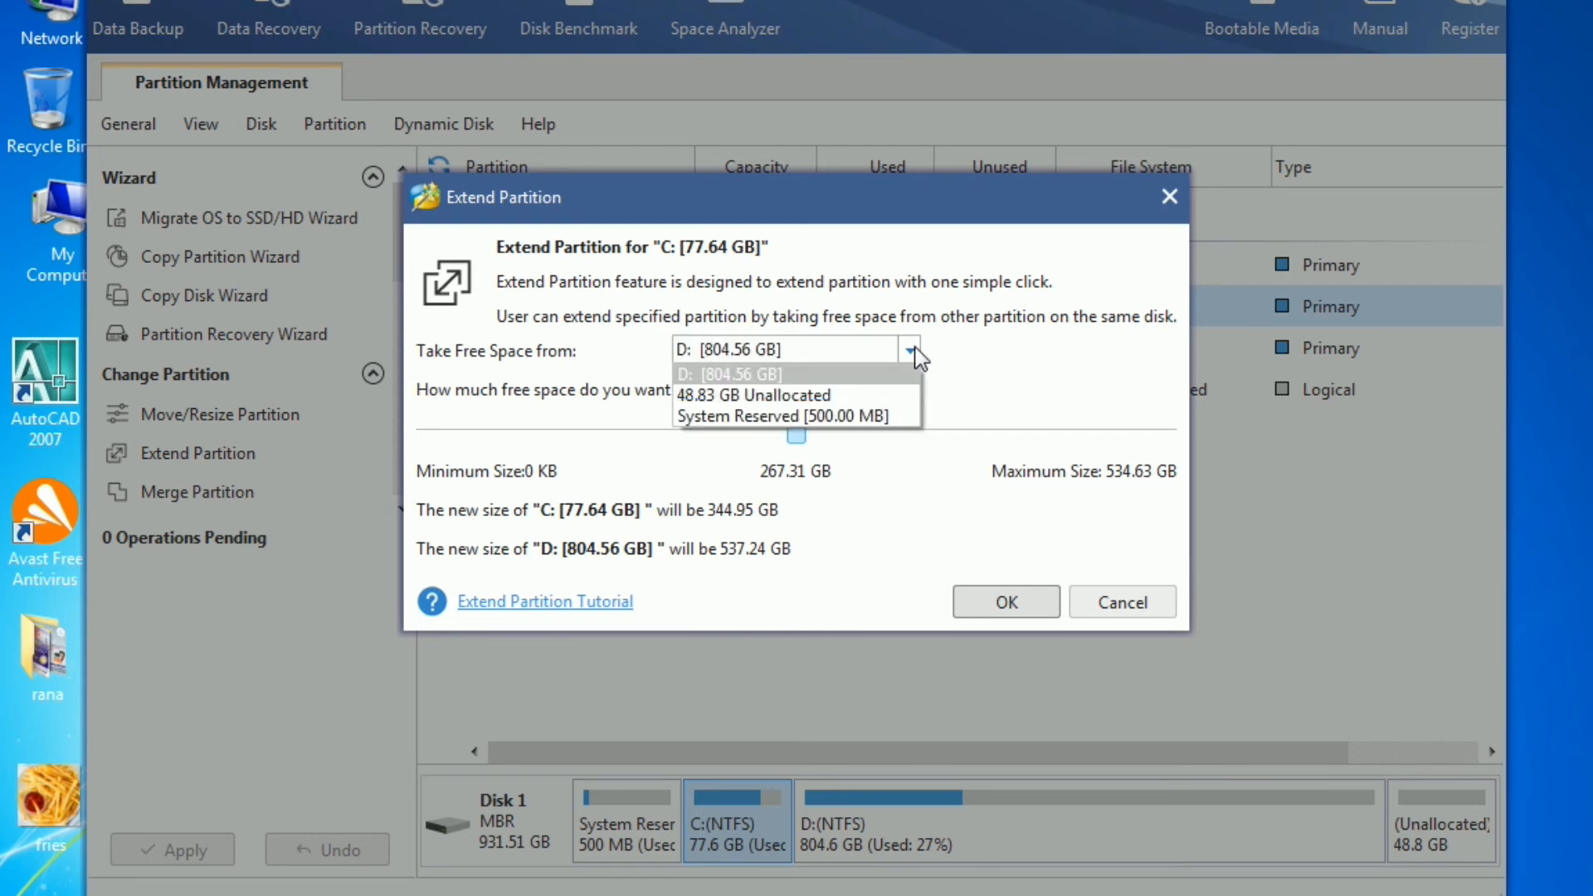
left_click(755, 396)
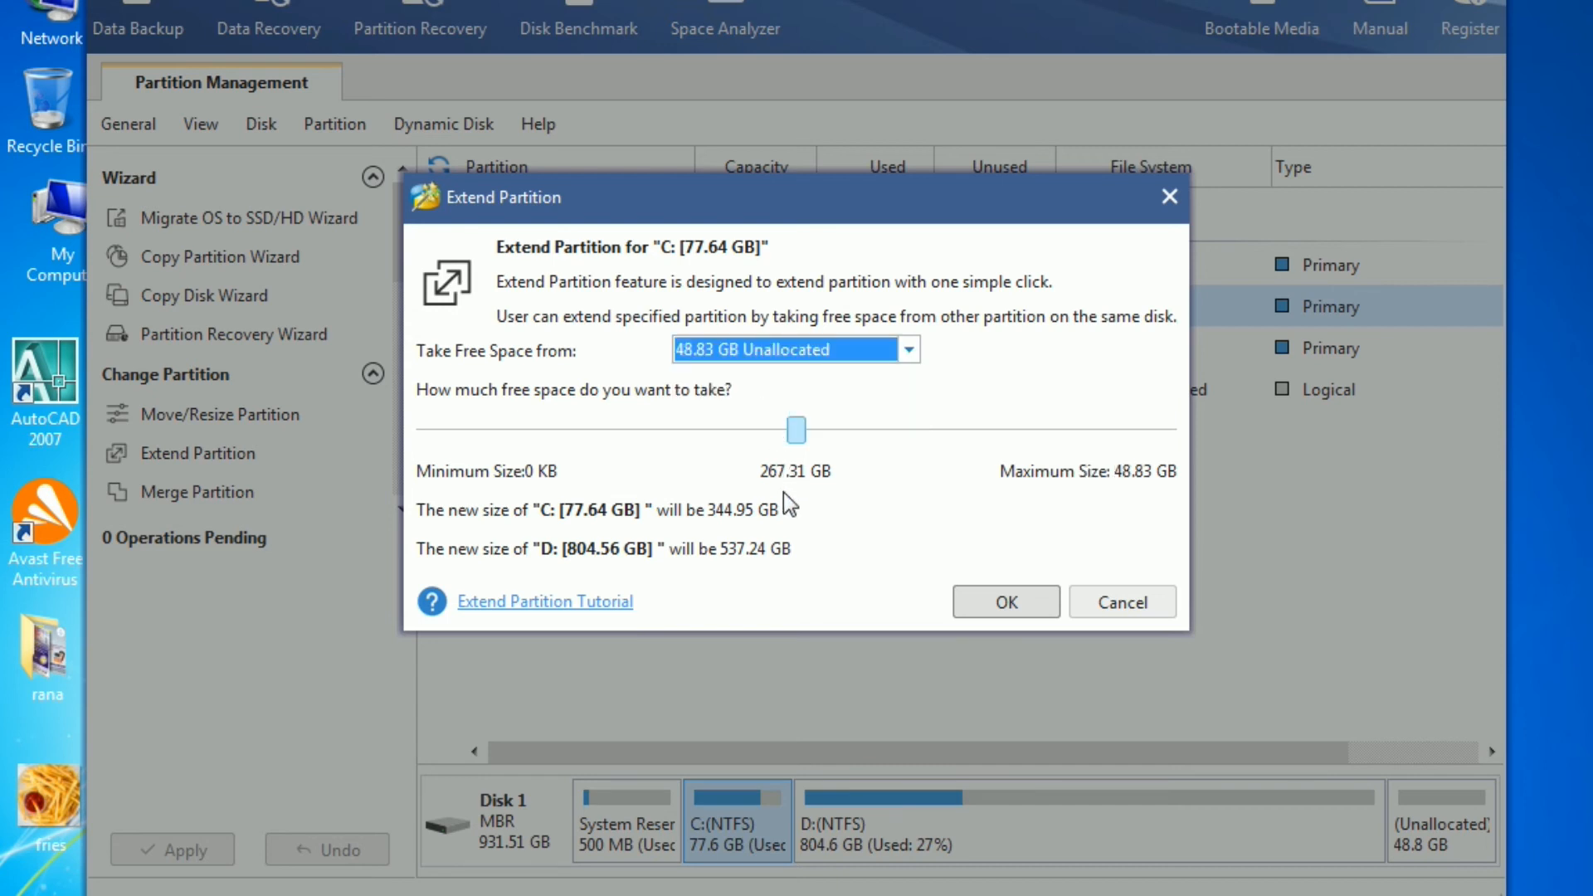
left_click_drag(796, 430, 1185, 452)
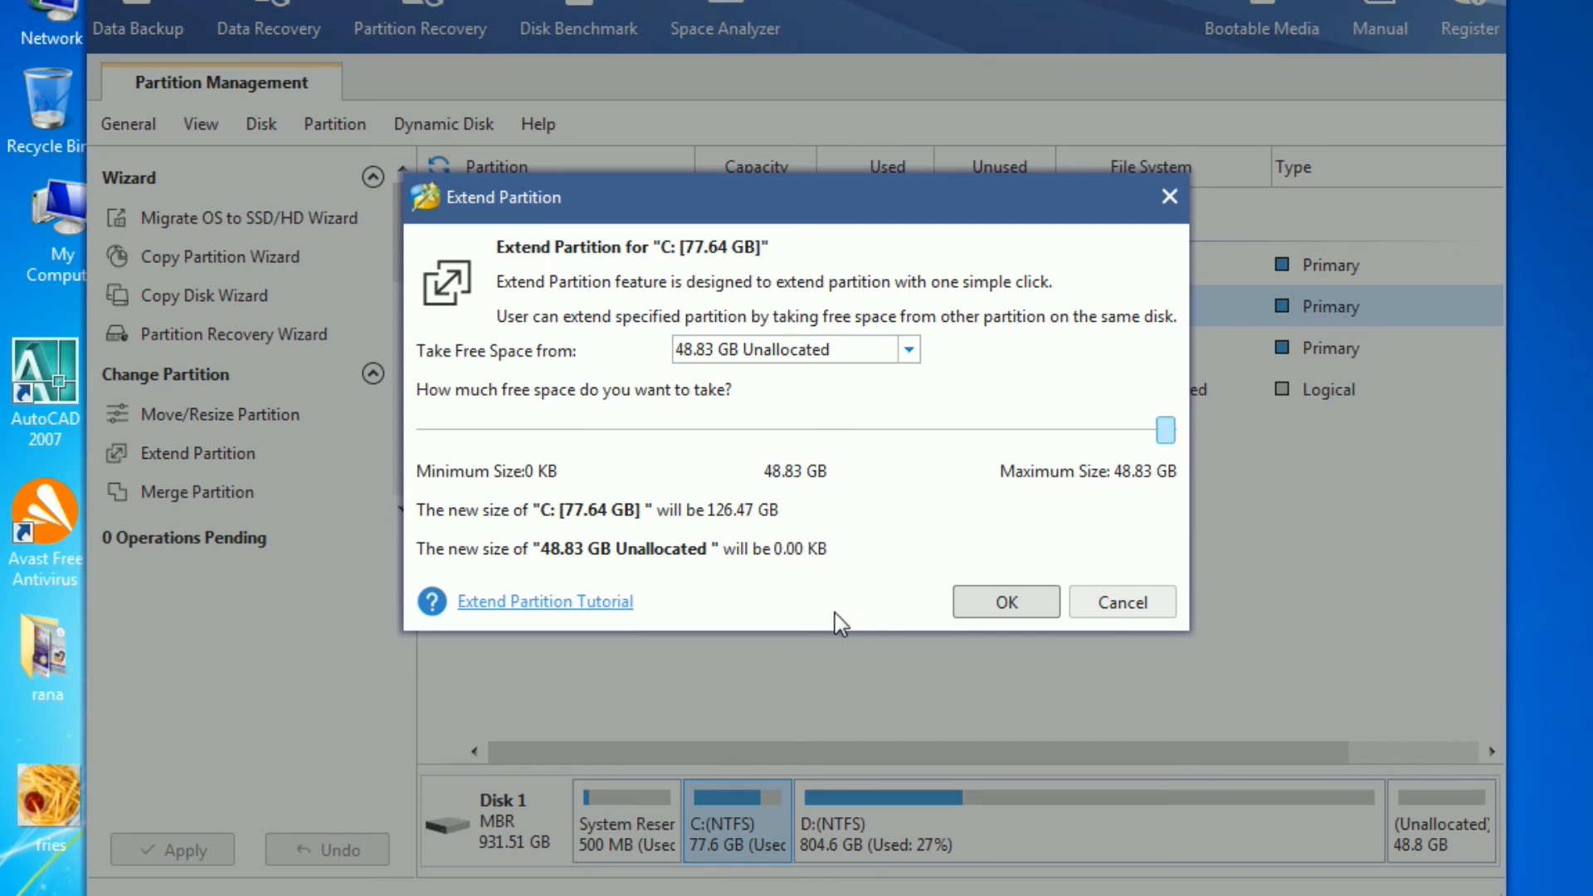
left_click(1007, 604)
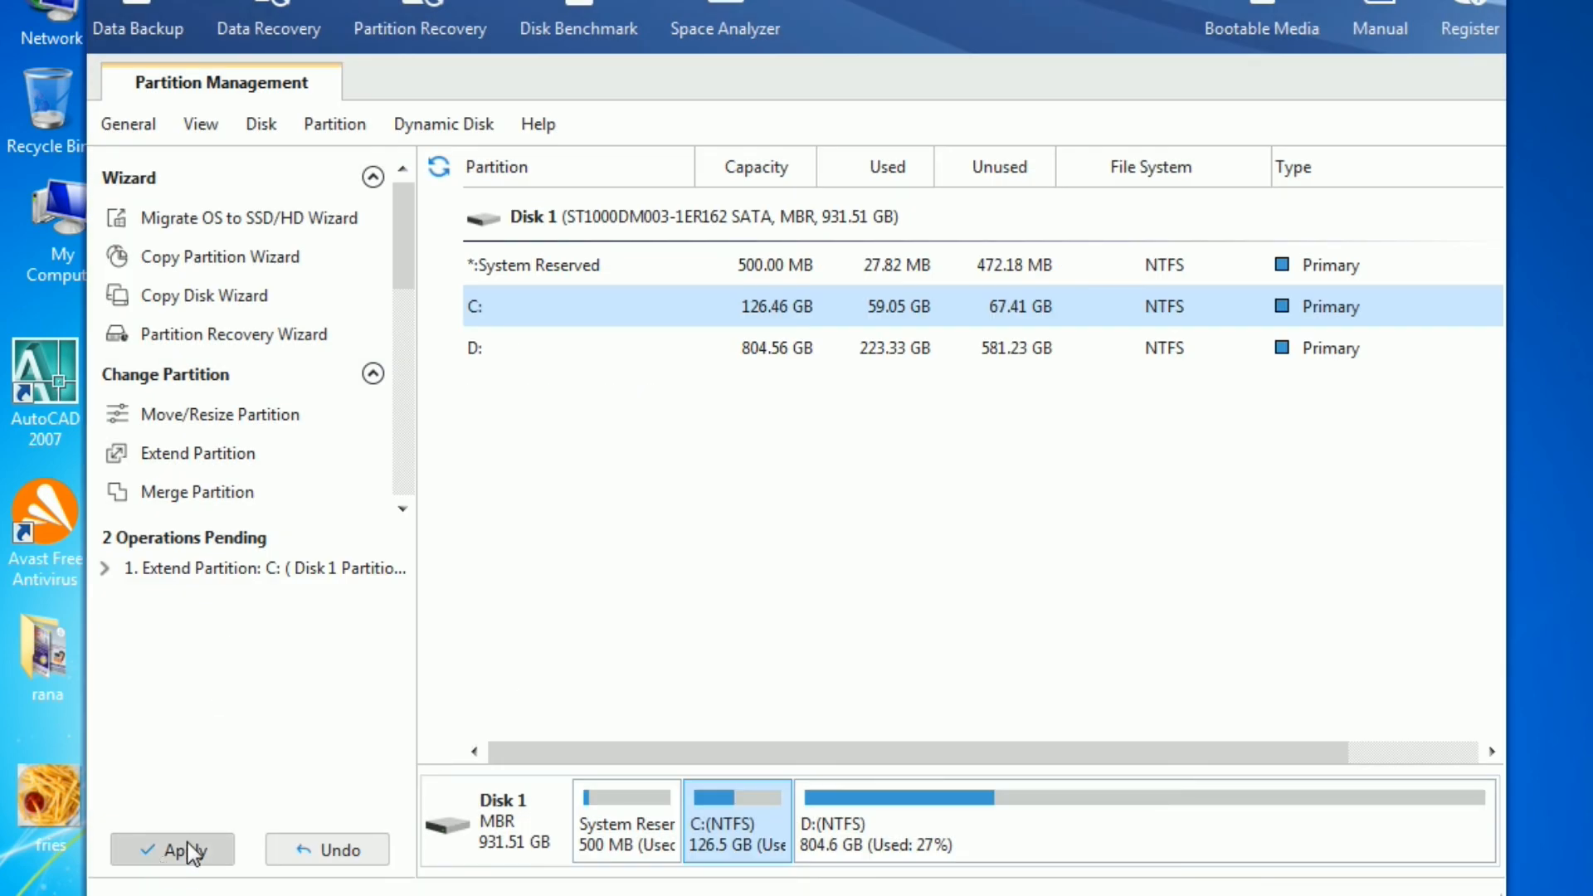
left_click(191, 853)
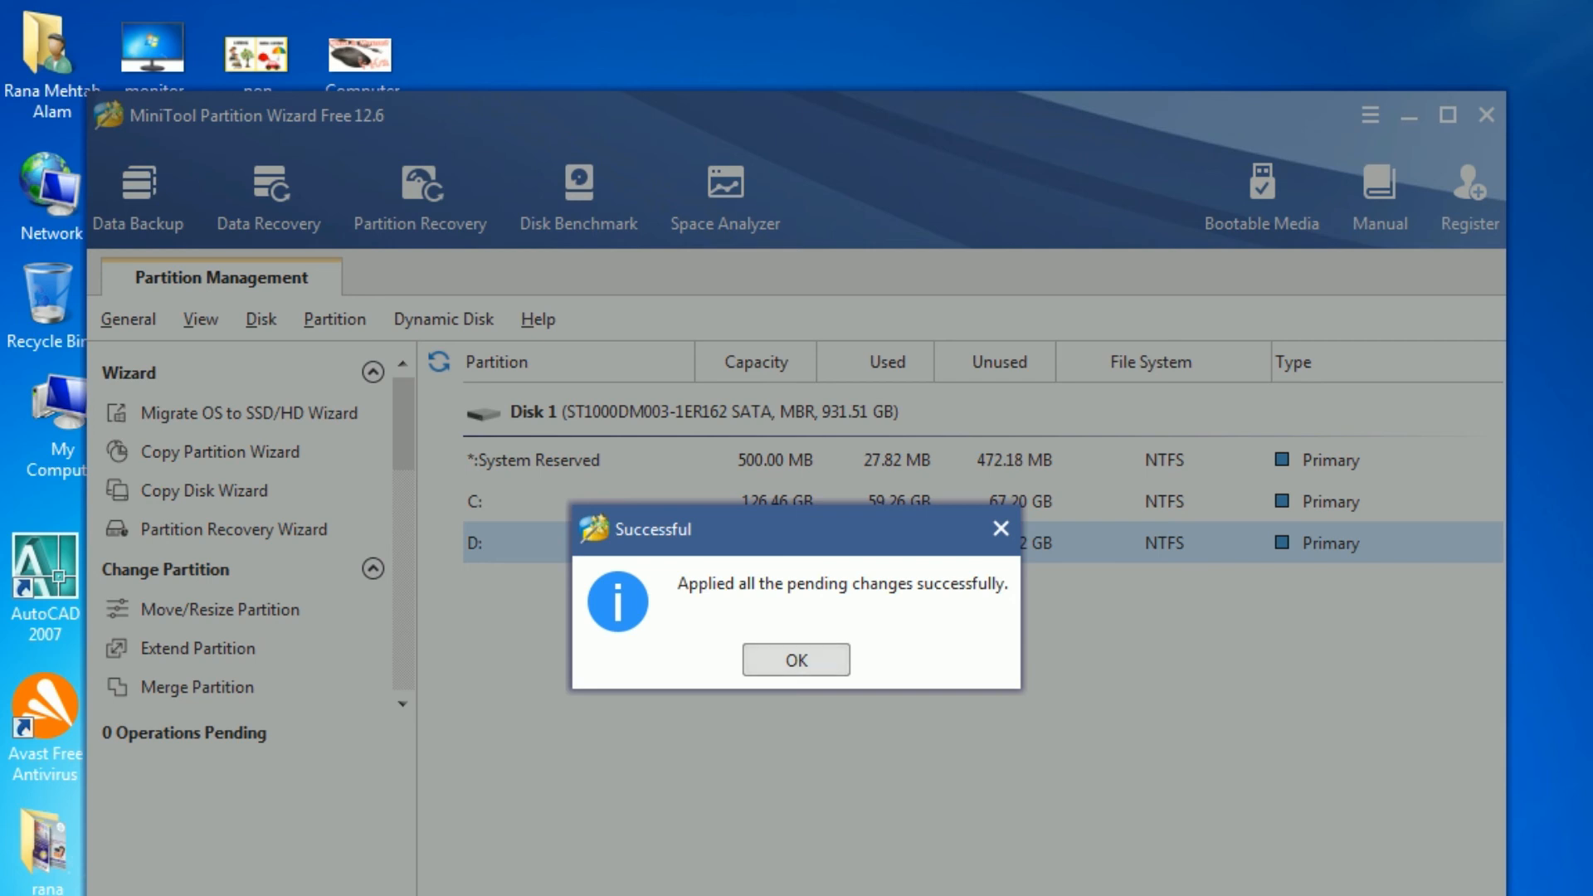
key("Return")
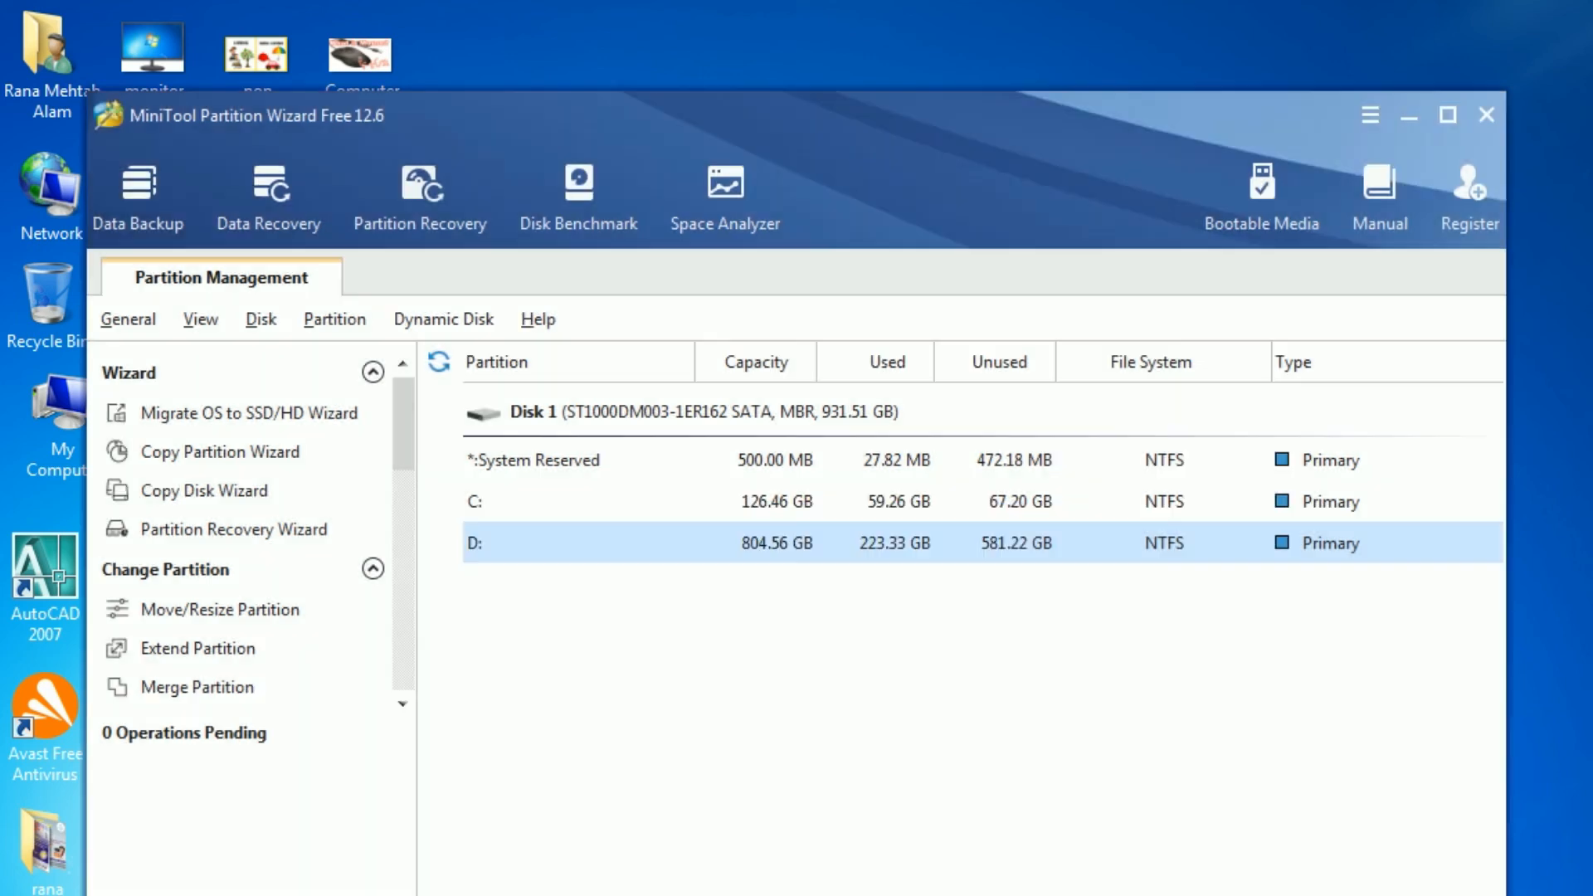